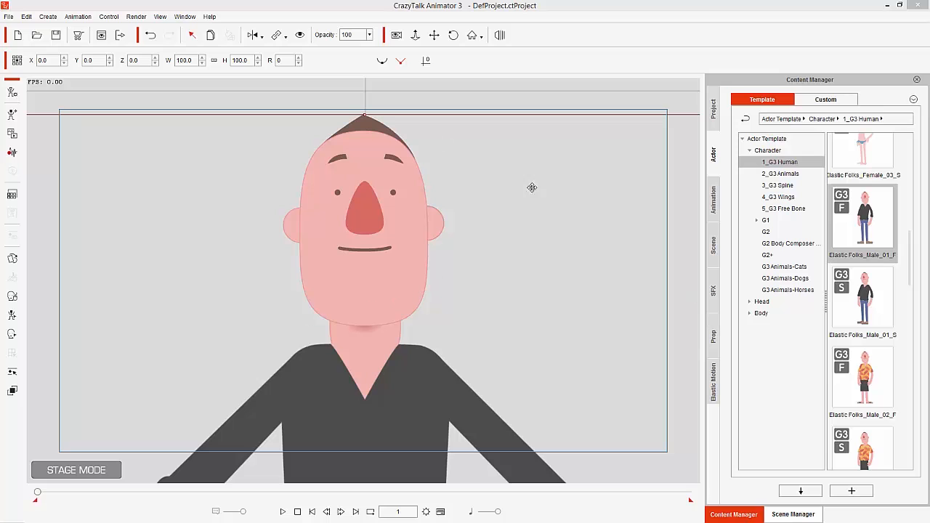
Create a voice script for the character from the audio file rickmorty02 and stop its playback.
left_click(13, 154)
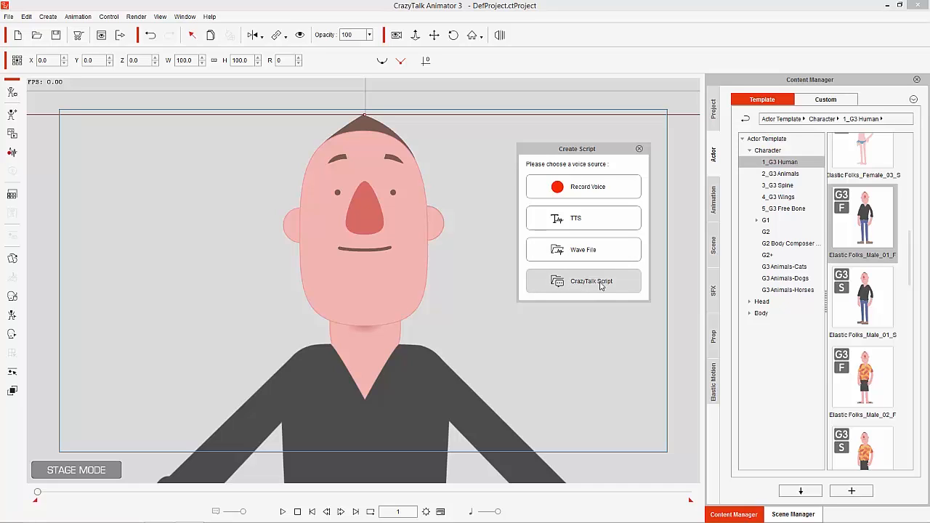
left_click(588, 251)
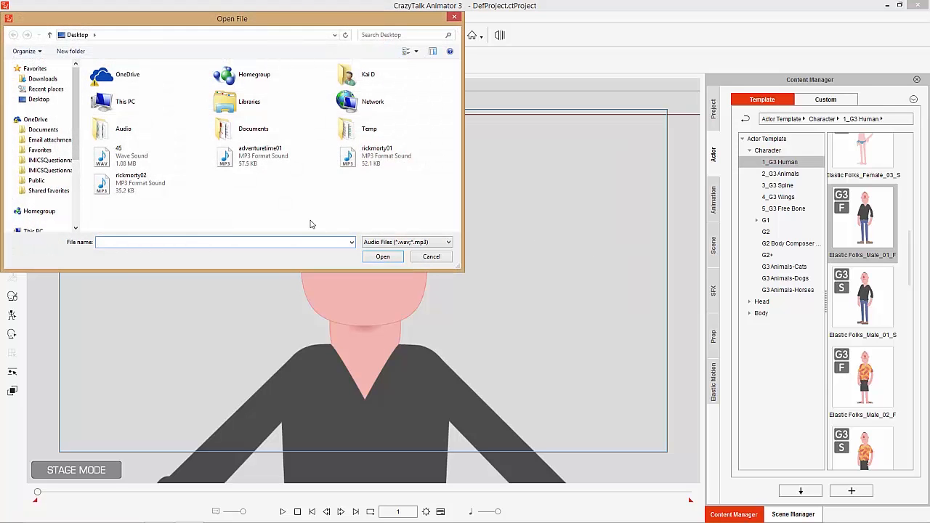
double_click(131, 188)
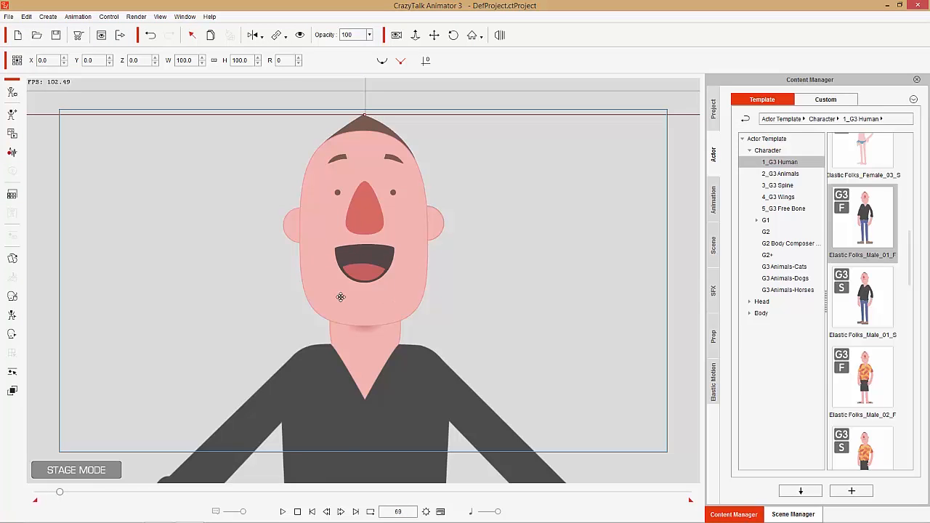
left_click(298, 511)
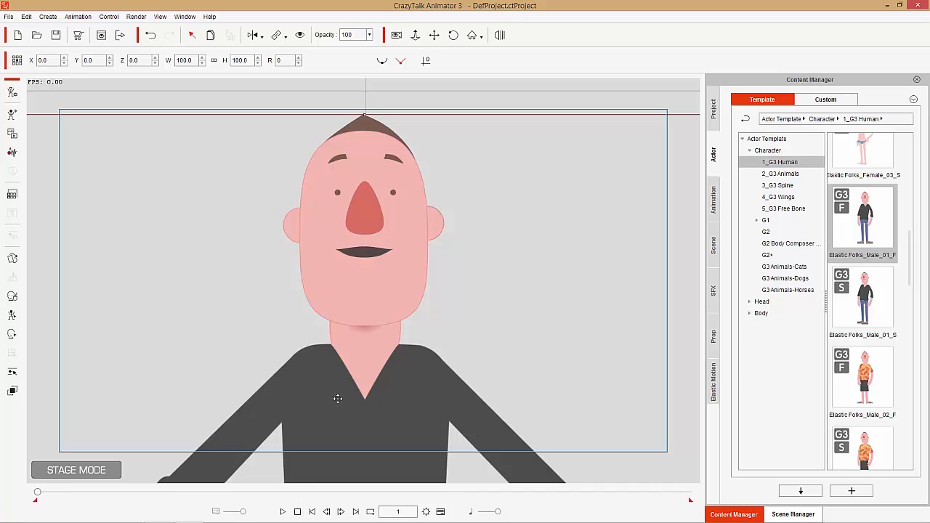
Show the timeline with the character's Face track and expand the Voice Clip down to its Voice and Lips rows.
key("F3")
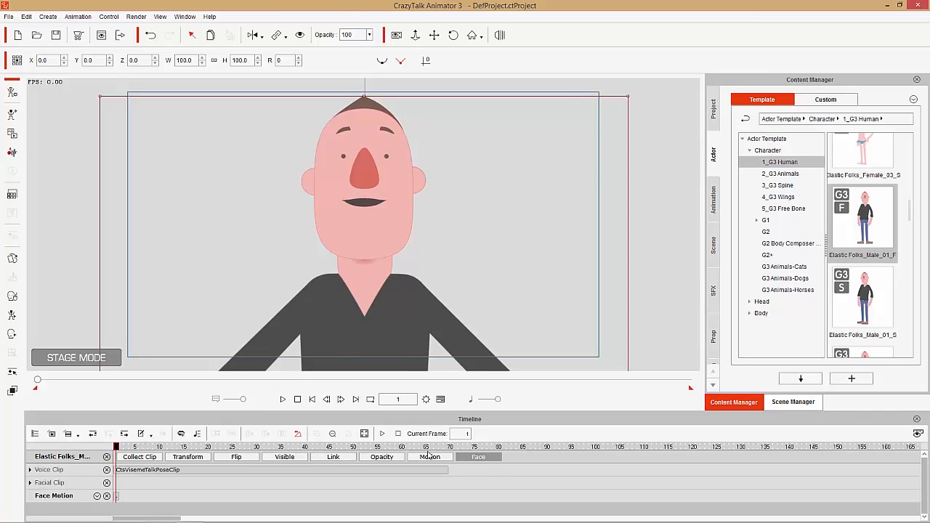
left_click(490, 459)
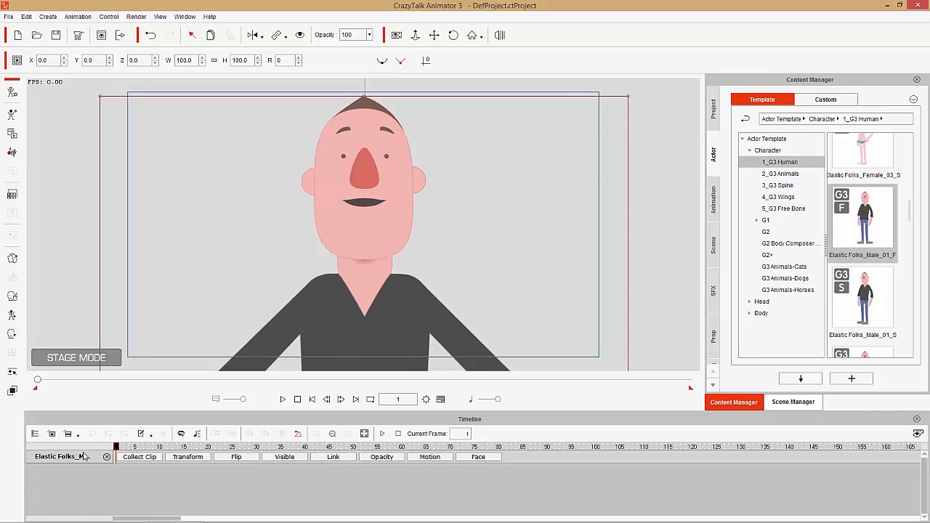
left_click(481, 458)
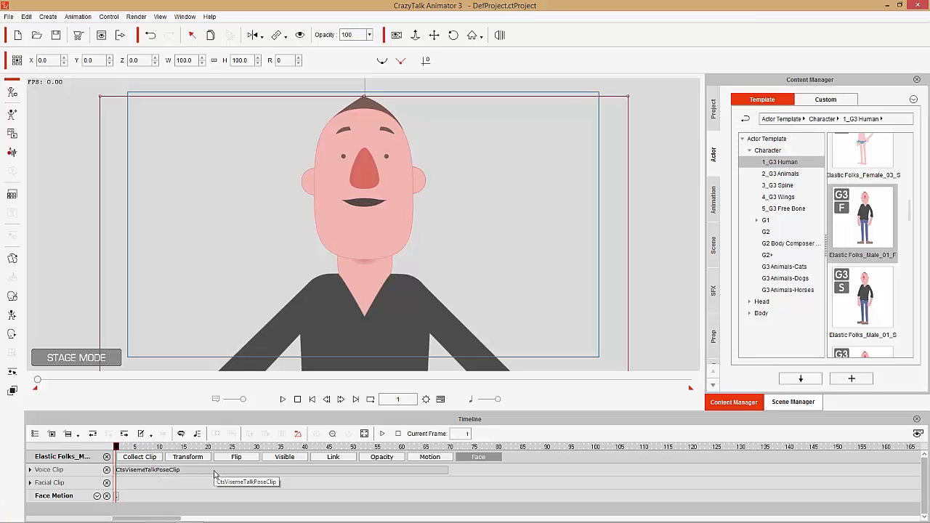
left_click(30, 471)
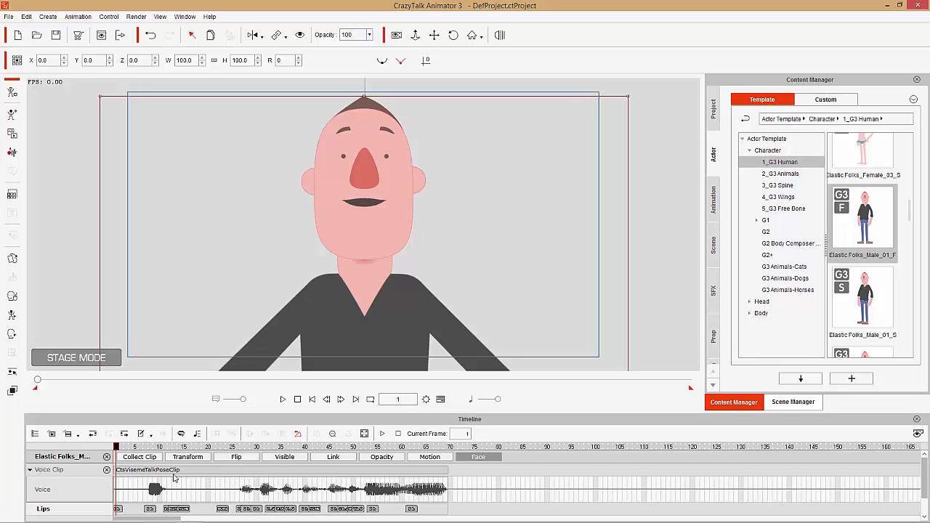
scroll(206, 474, "down", 1)
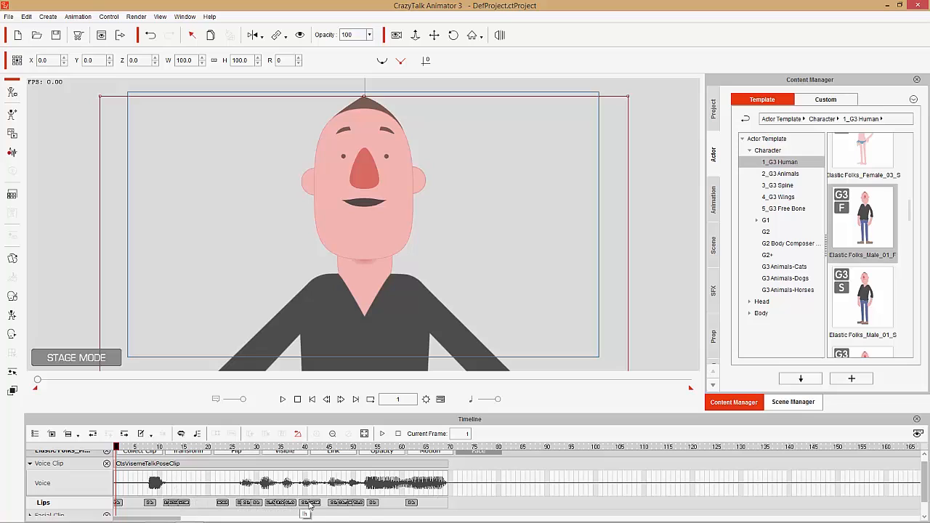
Try out various mouth shapes on the lip key at frame 8, settle on Ah and close the Lips Editor.
double_click(150, 503)
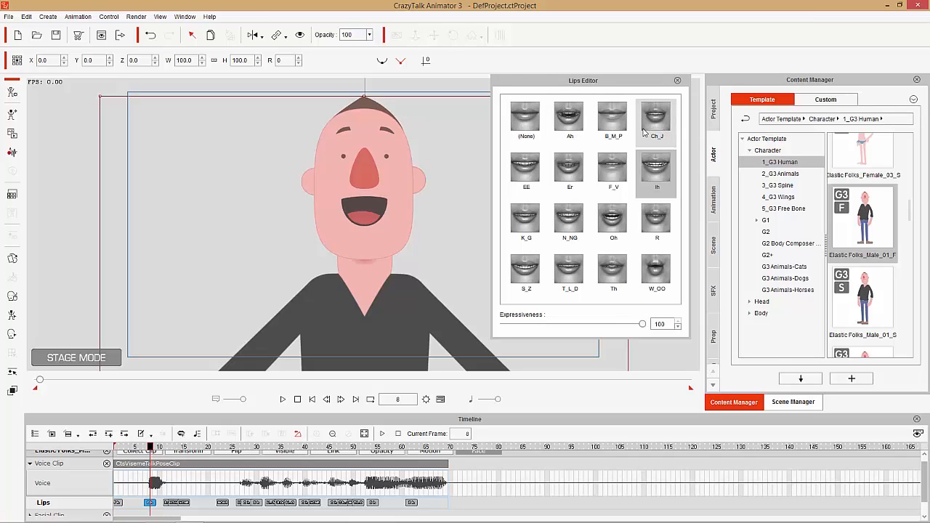
left_click(582, 128)
left_click(617, 123)
left_click(657, 121)
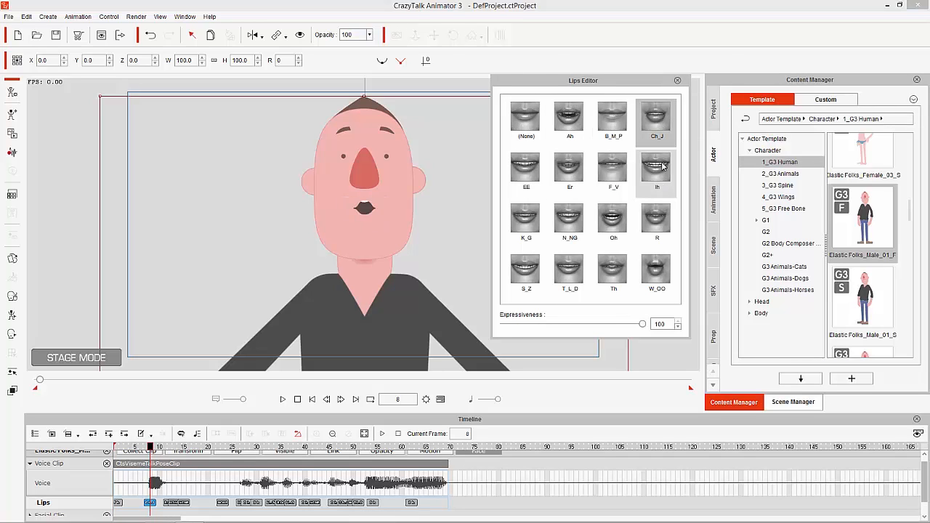
left_click(667, 169)
left_click(618, 172)
left_click(570, 177)
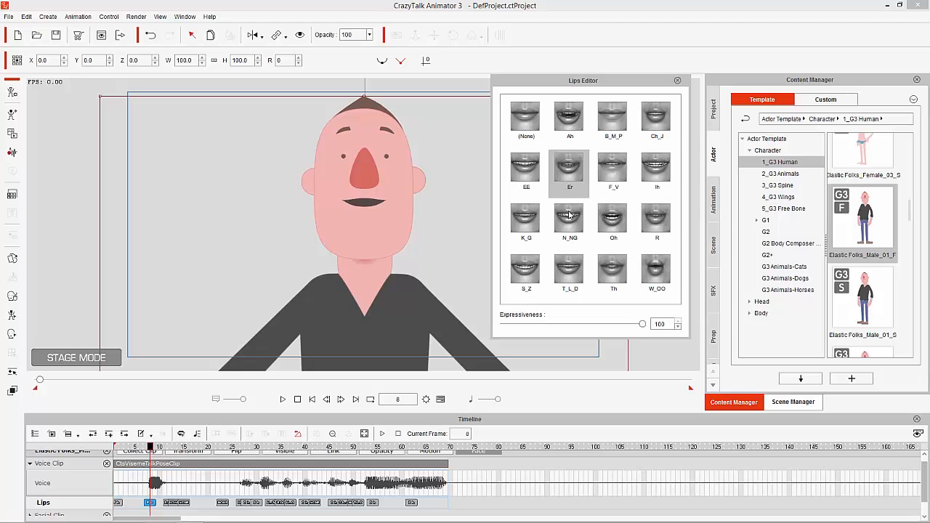
left_click(569, 225)
left_click(574, 266)
left_click(616, 272)
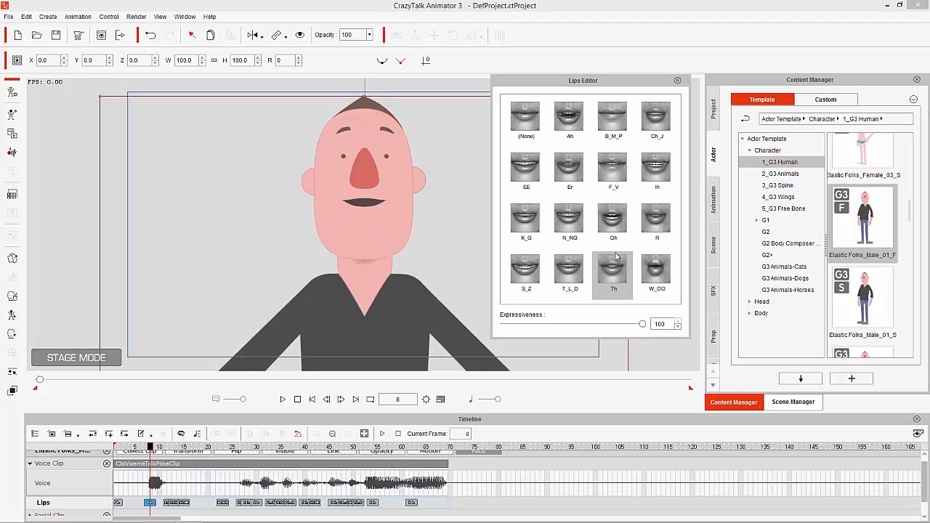
left_click(617, 224)
left_click(655, 222)
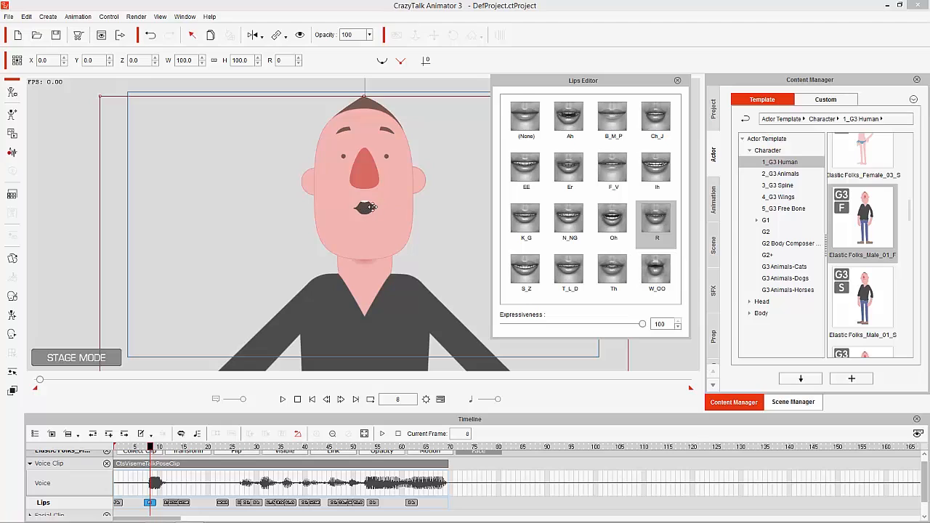
left_click(656, 275)
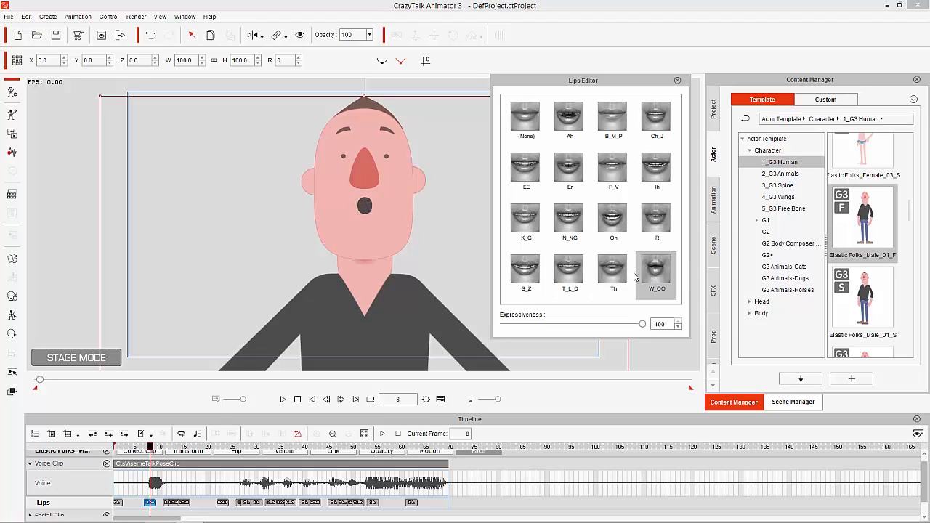
left_click(523, 273)
left_click(526, 226)
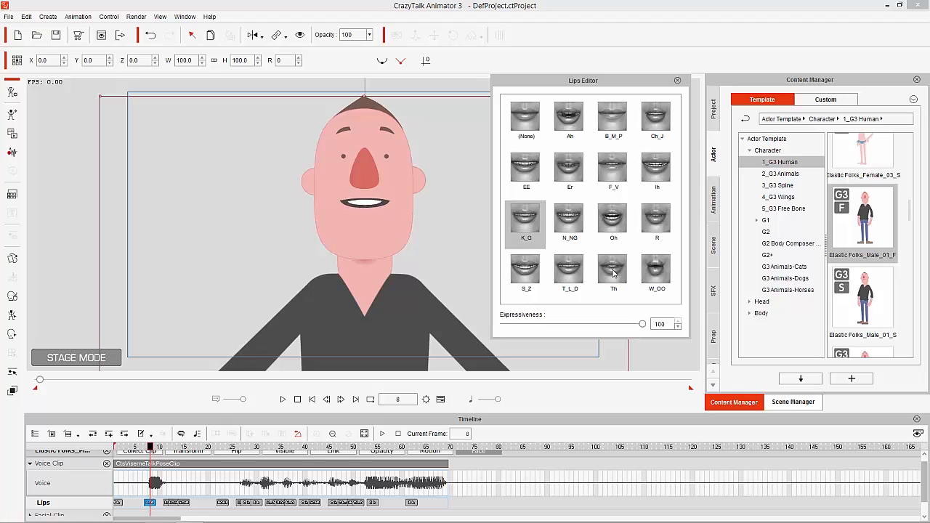
left_click(651, 277)
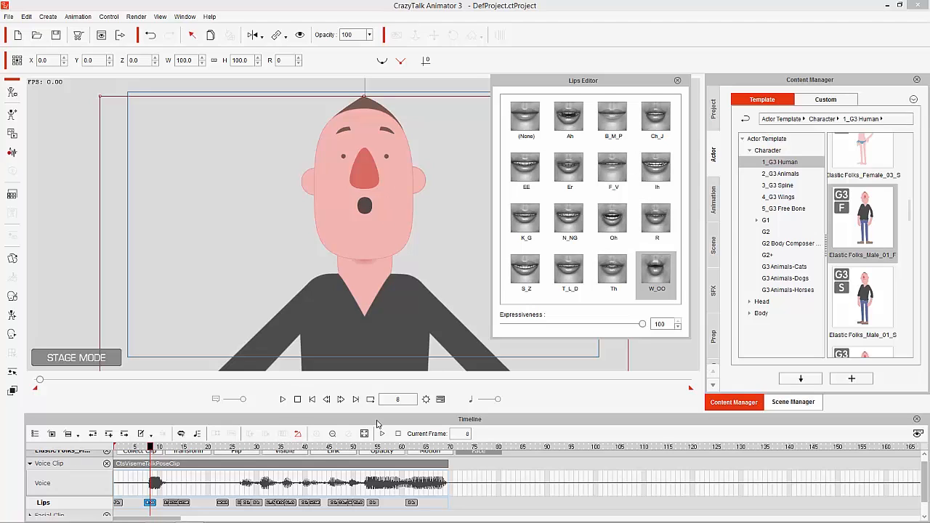
left_click(570, 121)
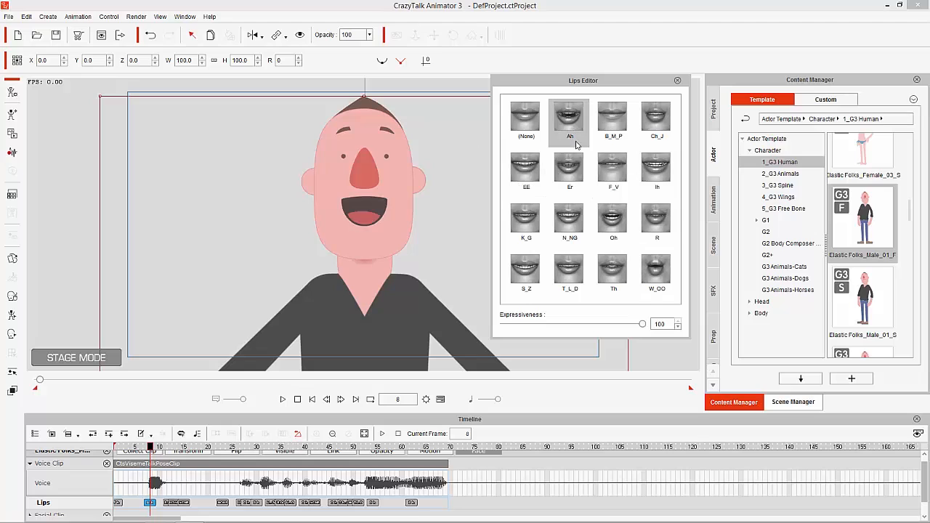
left_click(678, 81)
Scrub the voice between about frames 5 and 36, comparing the minimum and middle settings of the audio scrubbing slider.
mouse_move(150, 448)
left_mouse_down()
mouse_move(142, 451)
mouse_move(162, 451)
mouse_move(138, 453)
left_mouse_up()
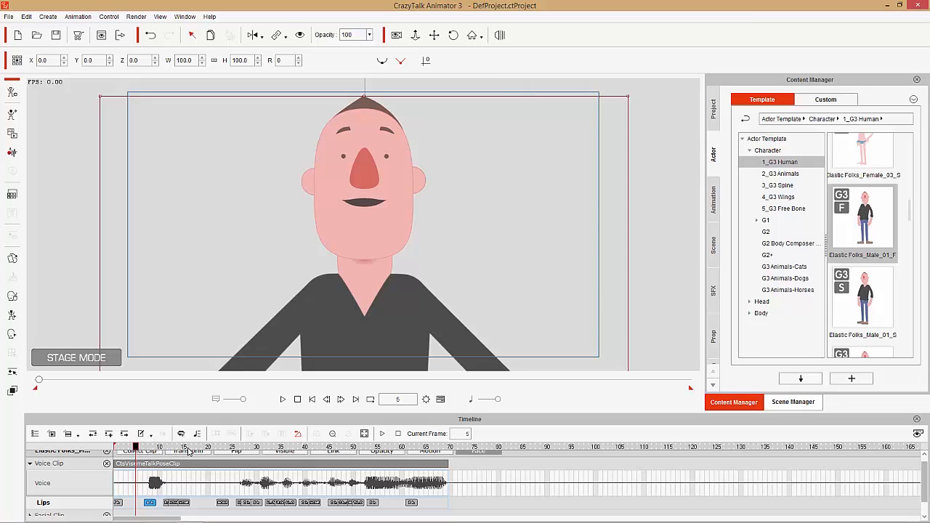
left_click_drag(239, 447, 263, 449)
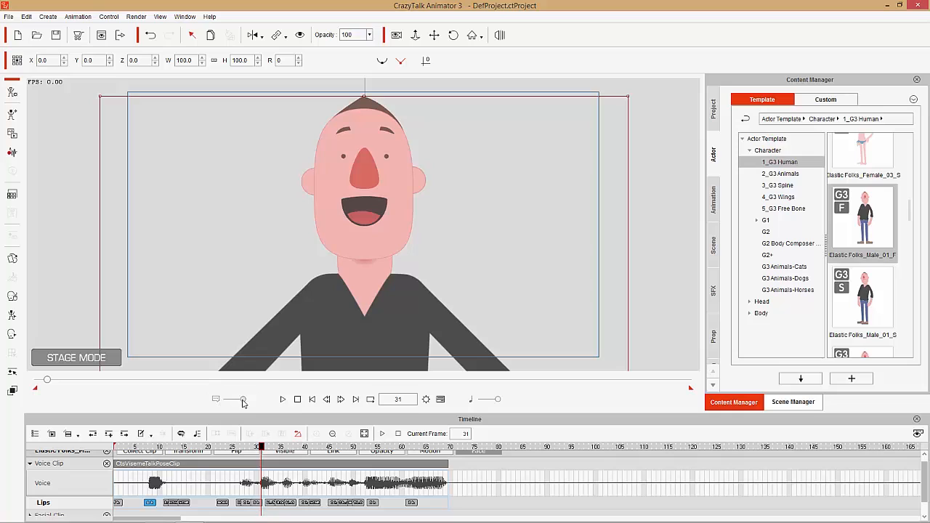
left_click_drag(243, 404, 227, 405)
left_click_drag(237, 449, 285, 446)
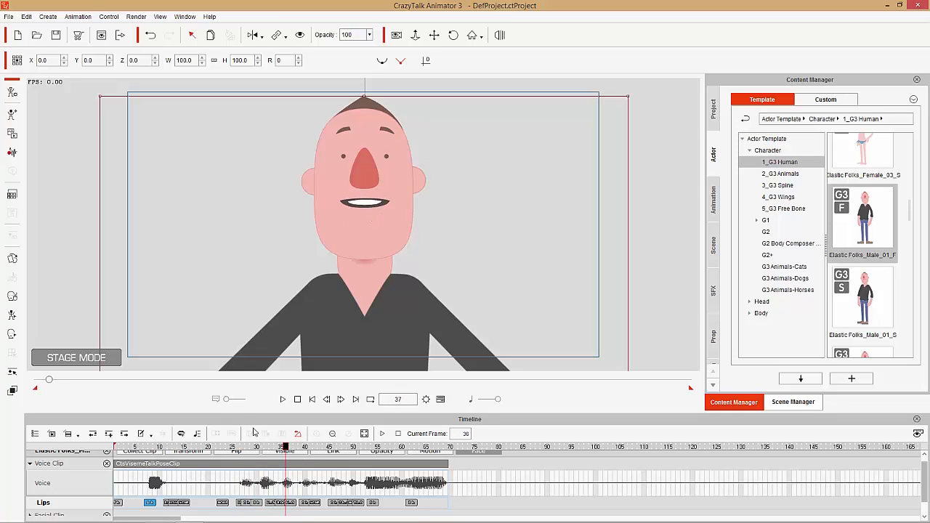
left_click_drag(227, 404, 234, 404)
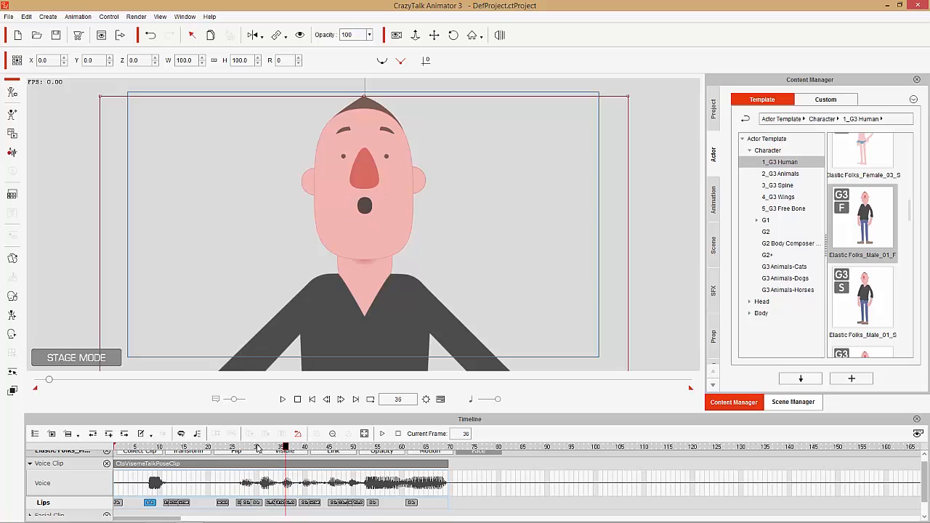
mouse_move(258, 449)
left_mouse_down()
mouse_move(271, 448)
mouse_move(252, 447)
mouse_move(259, 447)
left_mouse_up()
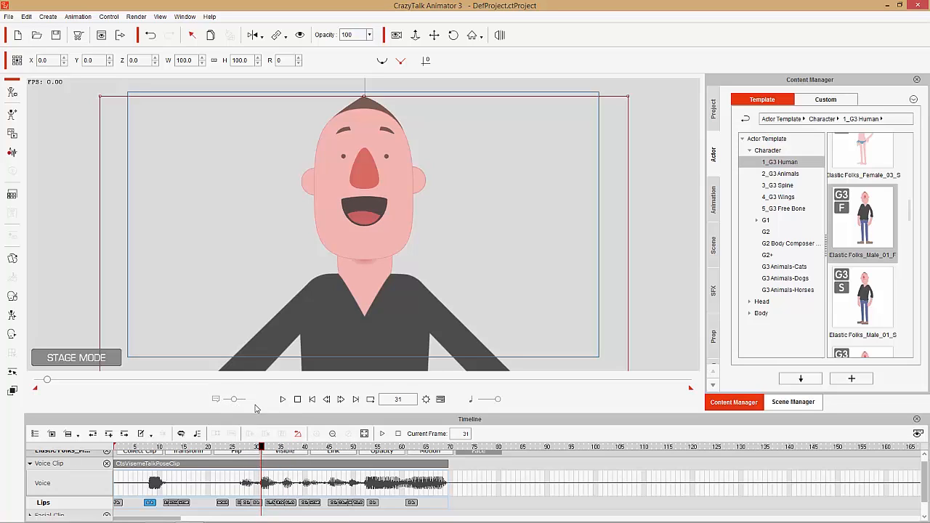
Check the Timeline Audio Scrubbing option in the preferences and leave them without changes.
left_click(26, 16)
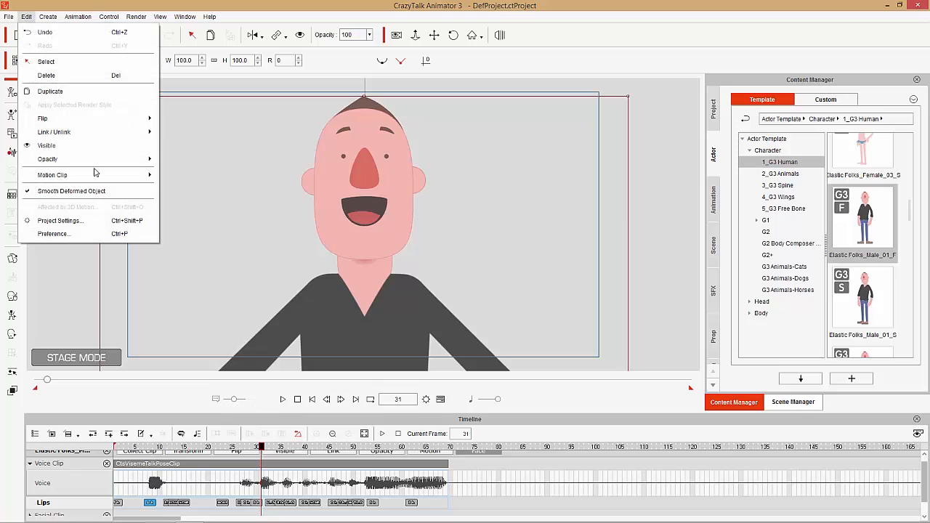
left_click(101, 234)
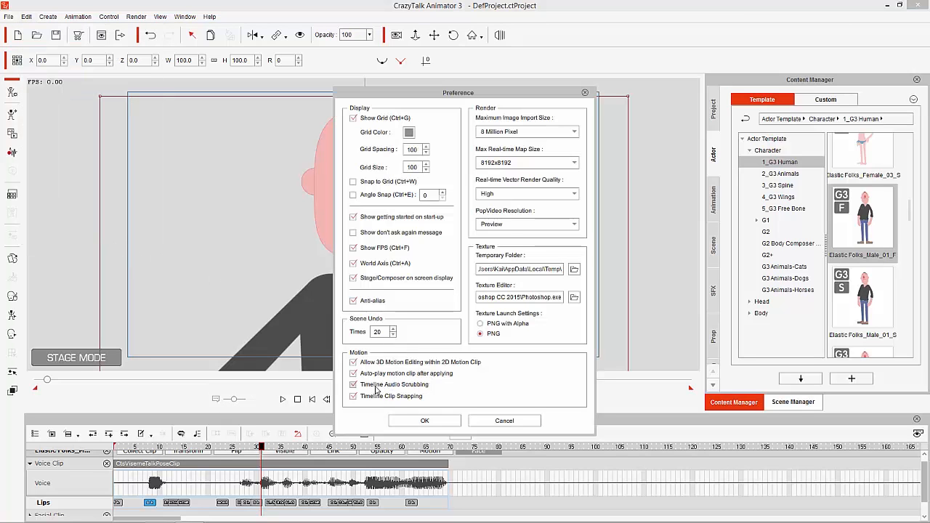
left_click(505, 422)
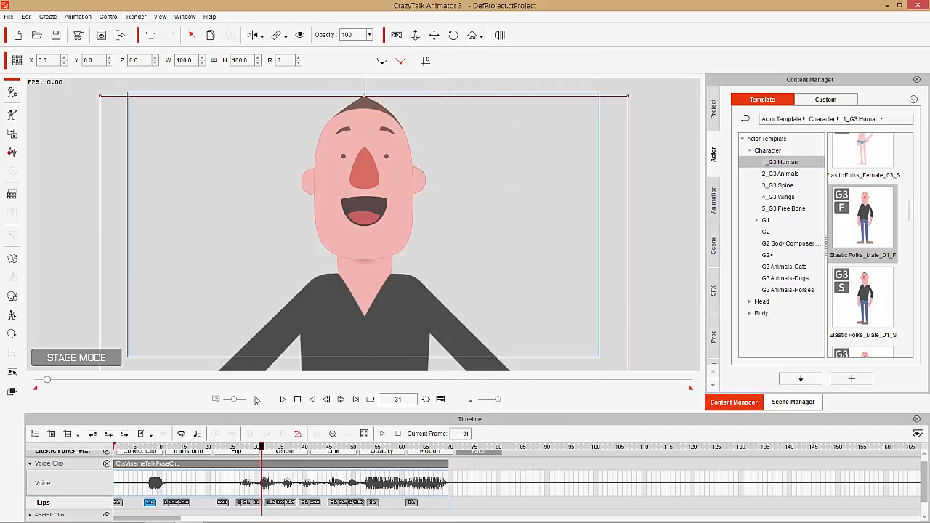
Return the audio scrubbing slider to its maximum and scrub the first spoken word up to frame 11.
left_click_drag(237, 401, 246, 401)
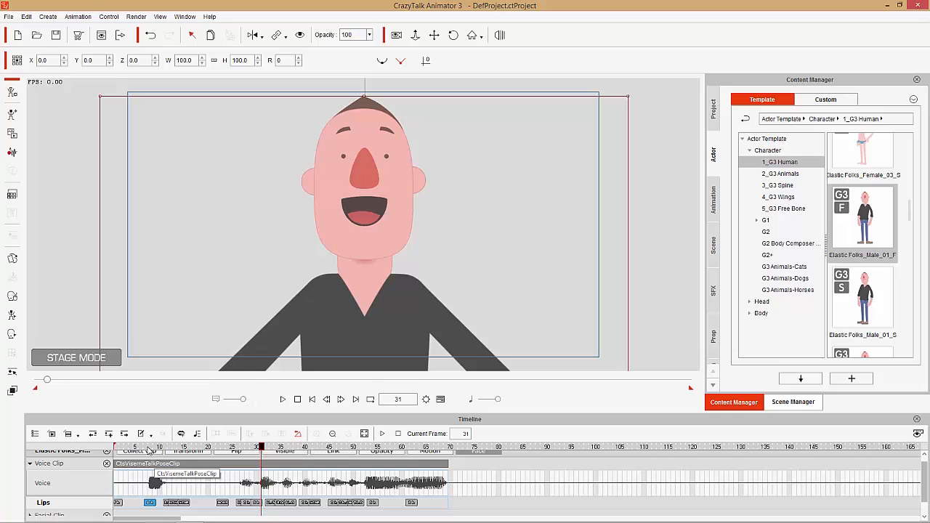
left_click_drag(142, 446, 164, 448)
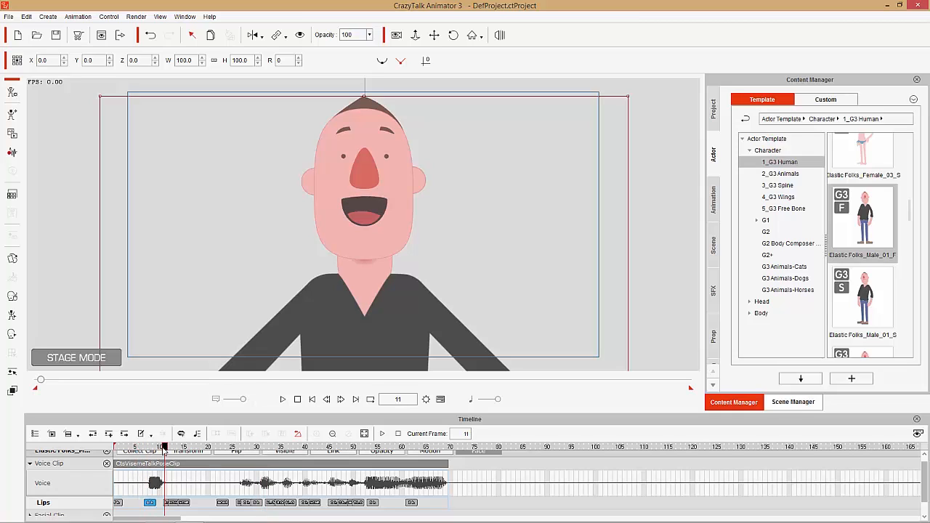
Delete the surplus lip keys after the first word, keeping the one at frame 15, and check its shape in the Lips Editor.
left_click(168, 503)
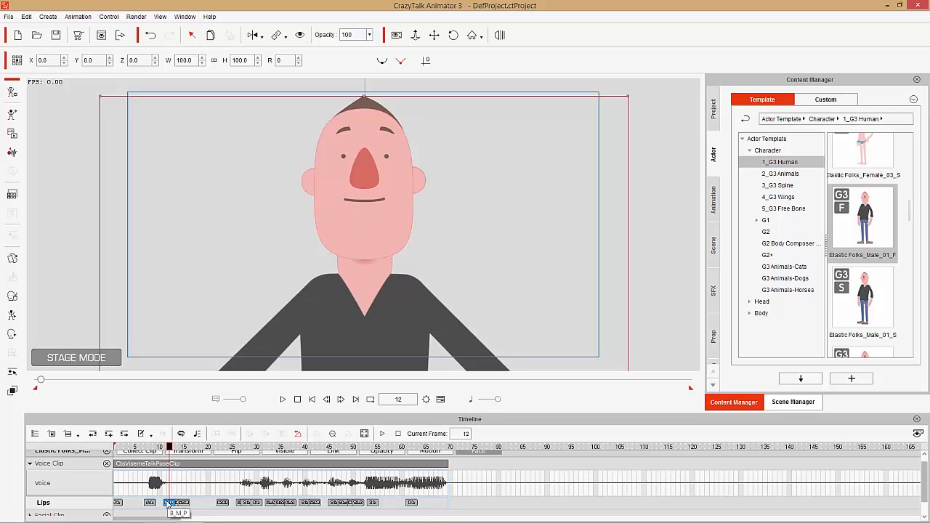
left_click_drag(170, 502, 176, 503)
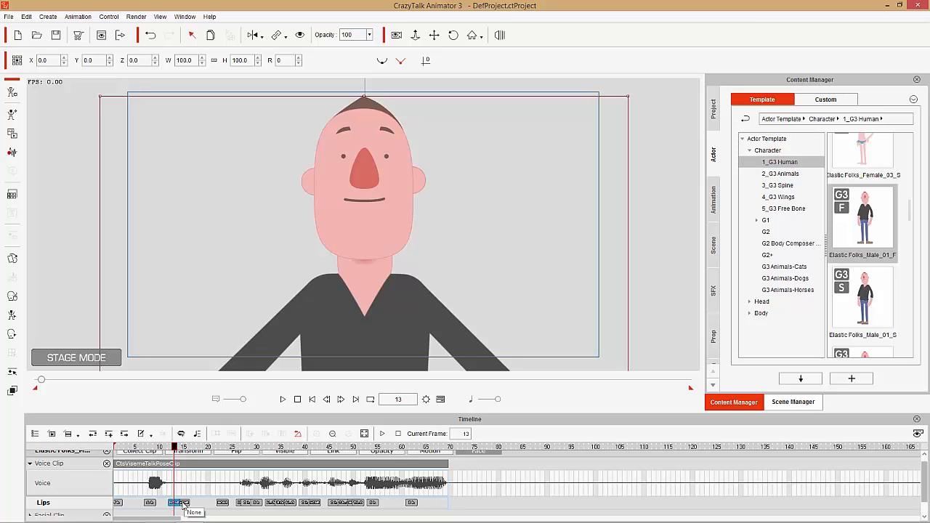
key("Delete")
double_click(184, 503)
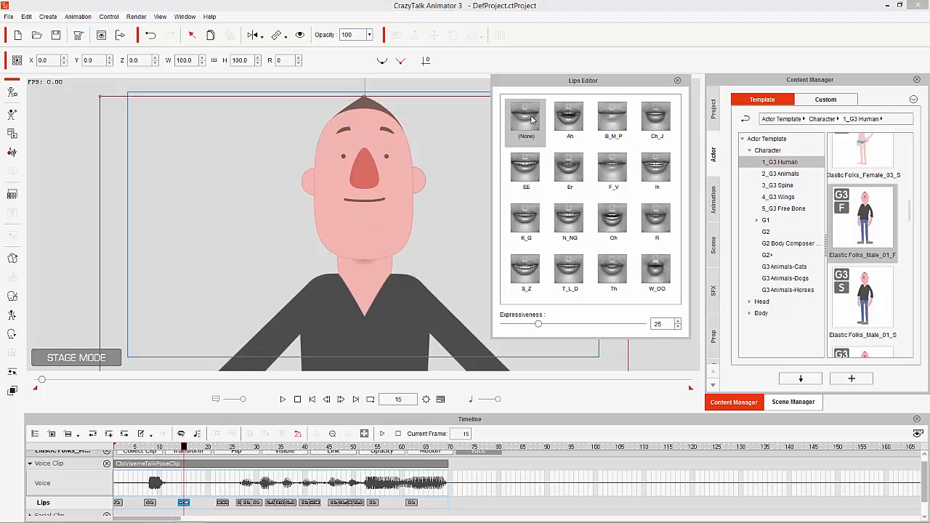
left_click(678, 81)
Scrub the pause up to frame 24 and move the lip key at frame 23 back to frame 22.
left_click_drag(152, 447, 229, 450)
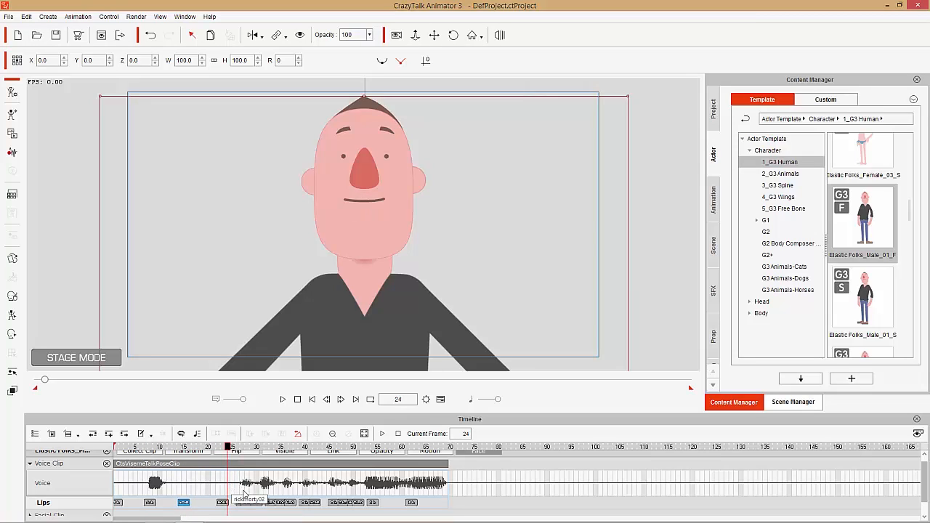
left_click(222, 503)
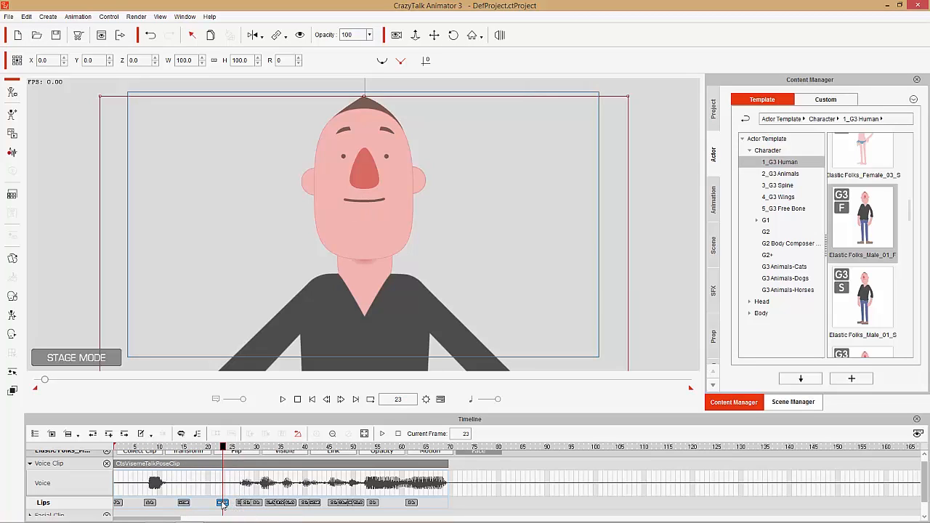
left_click_drag(223, 505, 218, 504)
Add a lip key with the EE mouth shape at frame 25 of the Lips track.
left_click(231, 447)
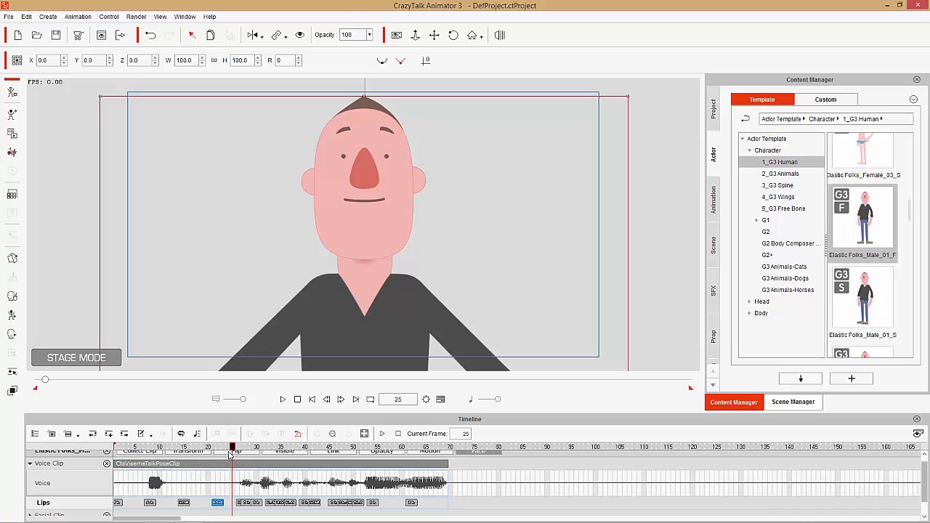
double_click(232, 503)
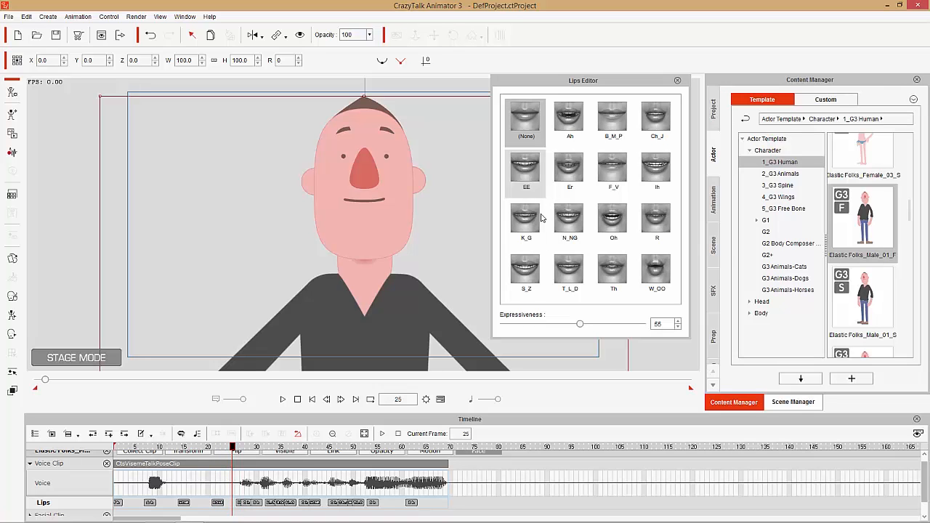
left_click(533, 174)
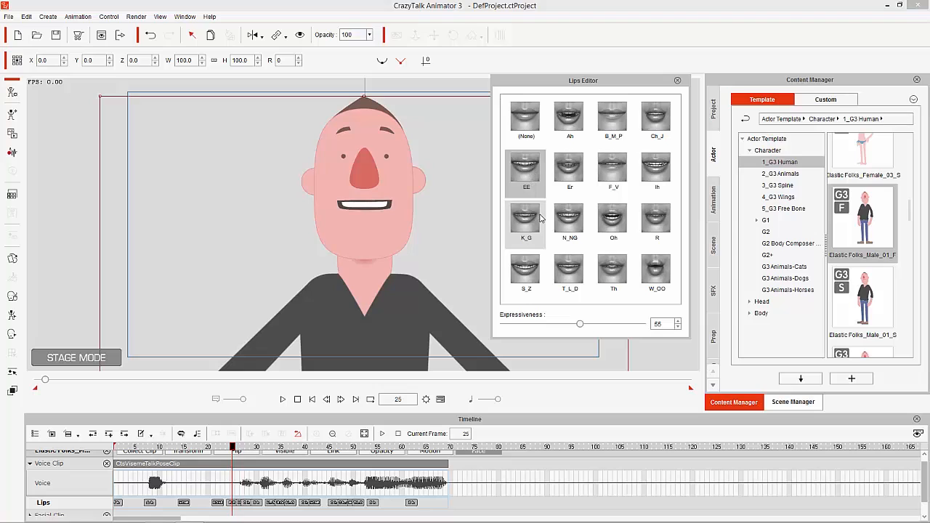
Scrub the voice past frame 27 and change the lip key at frame 28 to the Th shape.
left_click(240, 503)
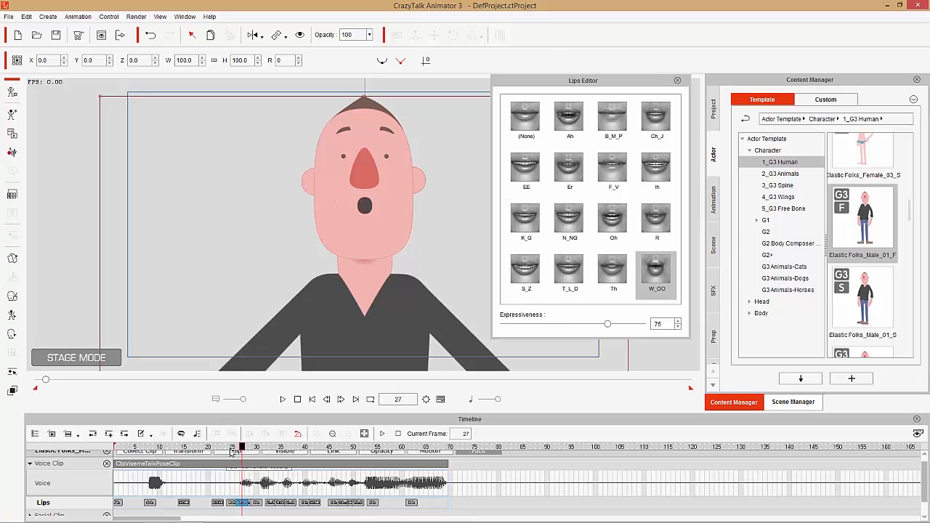
left_click_drag(234, 448, 253, 450)
left_click(249, 505)
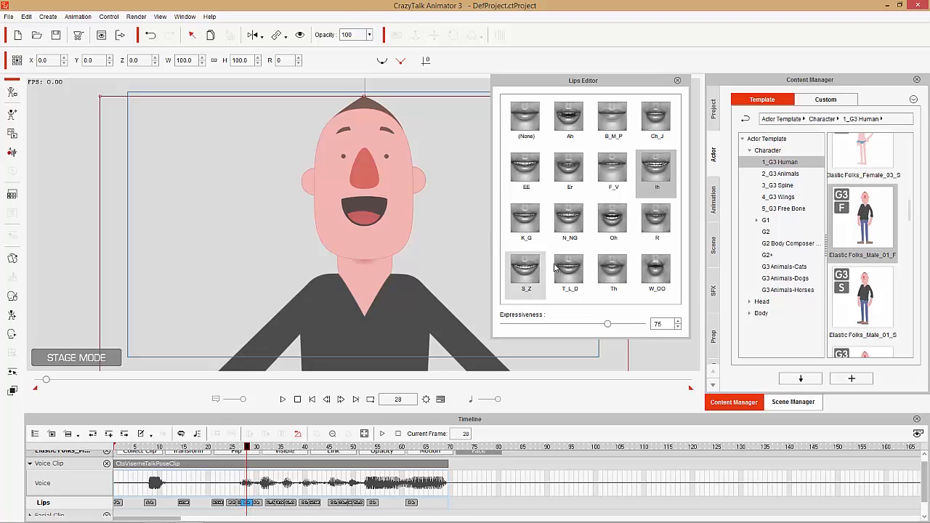
left_click(607, 269)
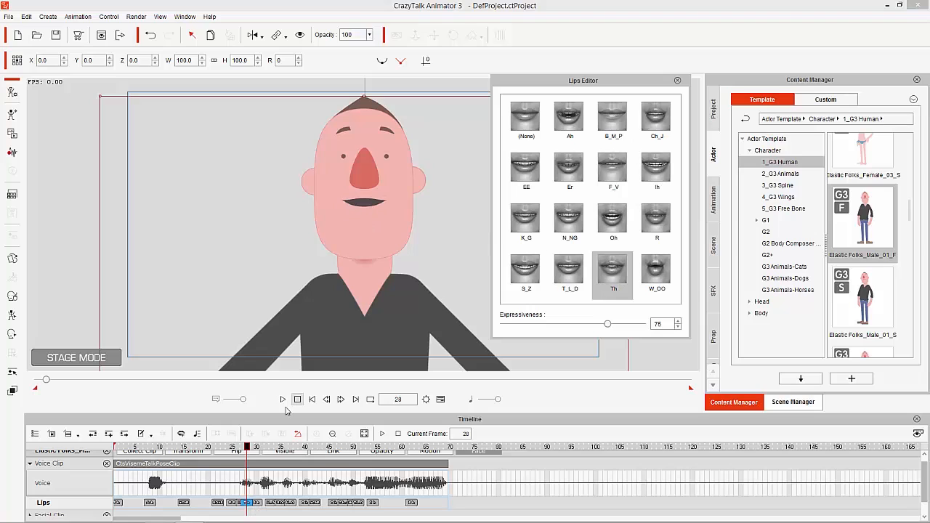
Scrub the voice from frame 28 to frame 40 and change the lip key at frame 40 to N_NG.
left_click_drag(233, 453, 258, 450)
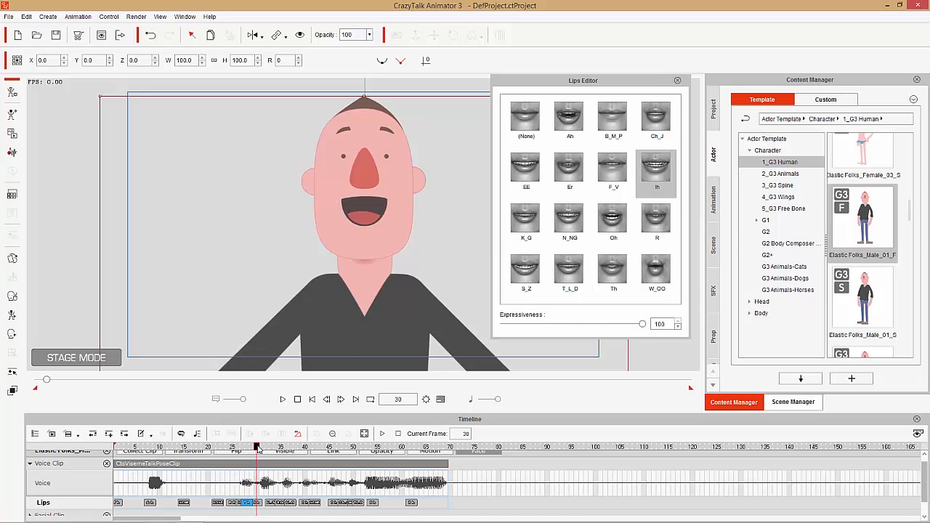
left_click_drag(255, 449, 271, 449)
left_click(271, 503)
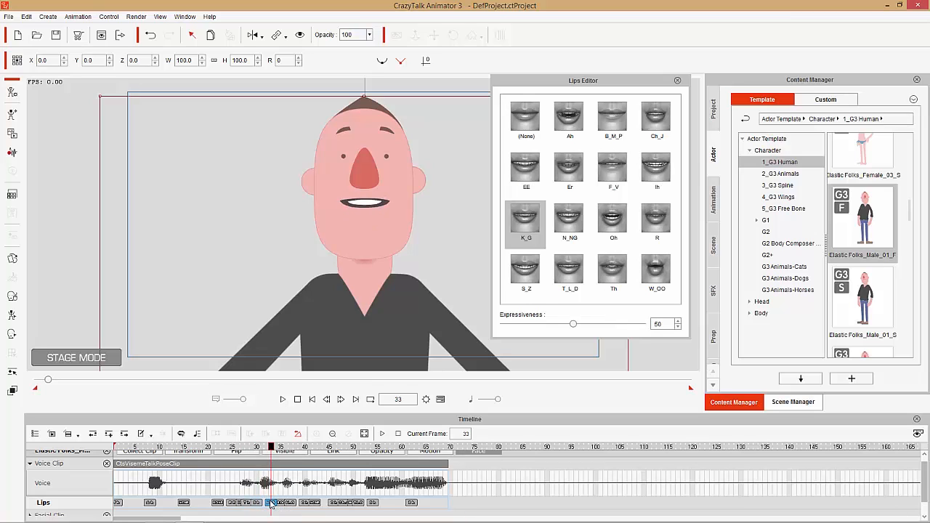
left_click(265, 447)
left_click_drag(264, 447, 291, 452)
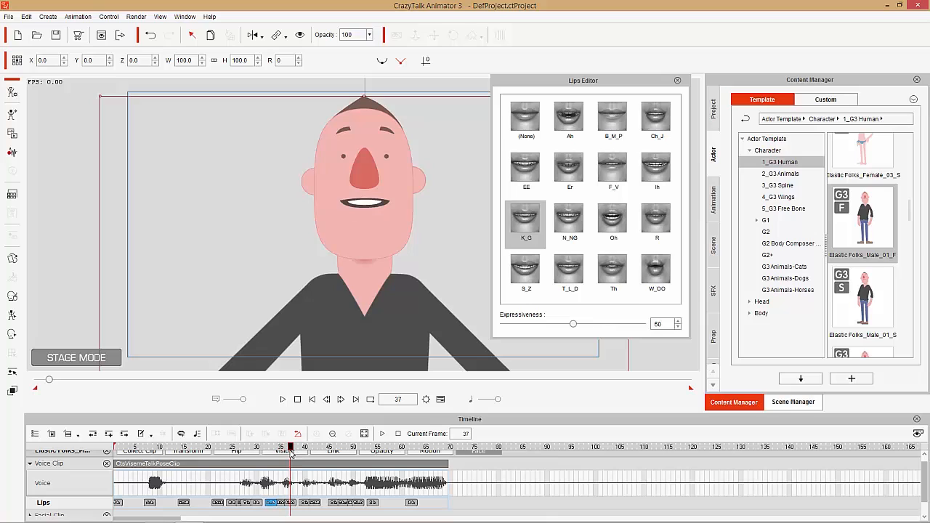
left_click(292, 503)
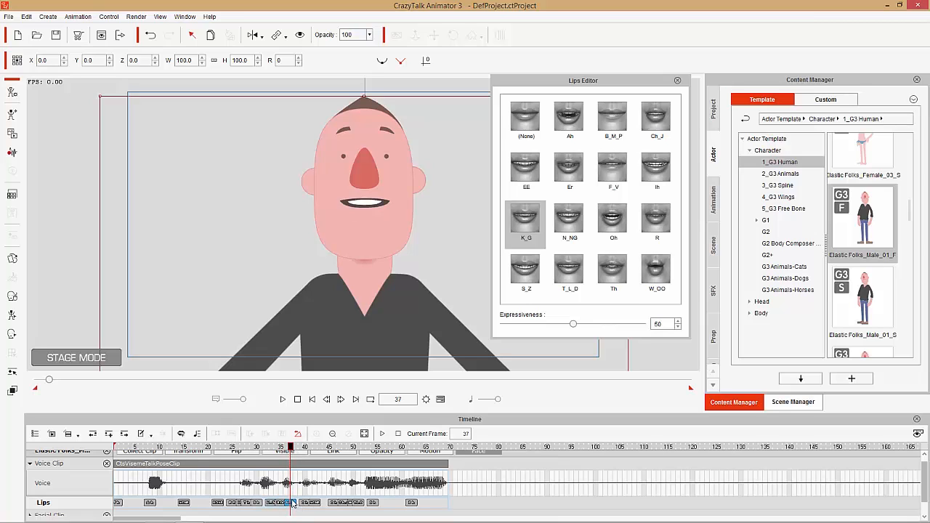
left_click(303, 449)
left_click_drag(303, 451, 305, 452)
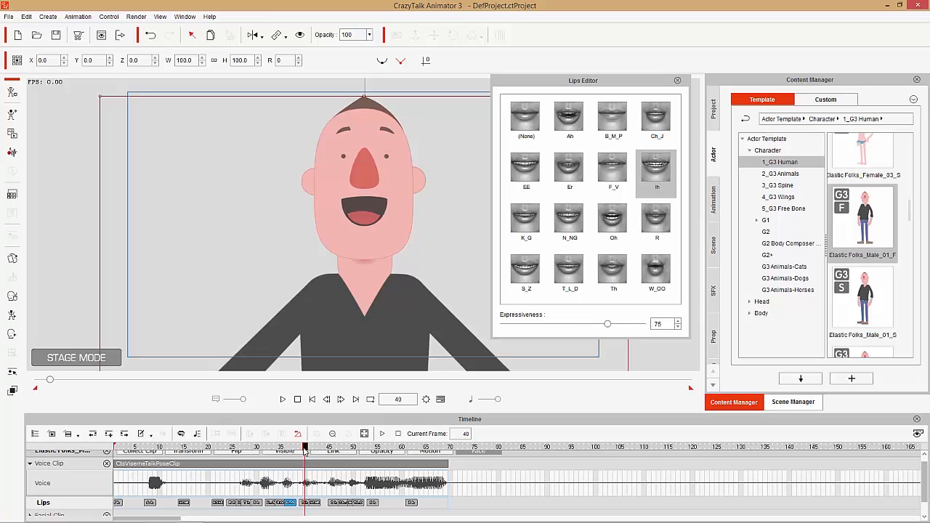
left_click(309, 503)
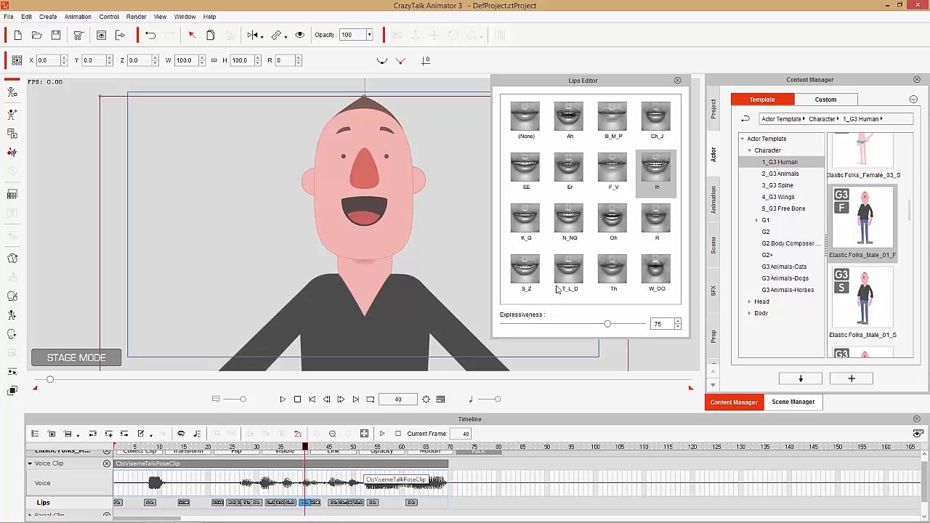
left_click(574, 224)
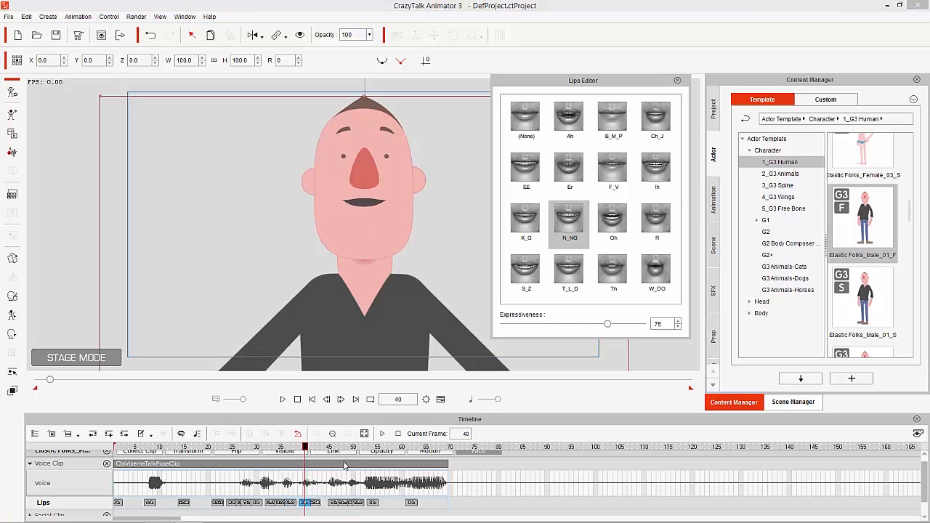
Delete the closed-mouth lip key at frame 42 and change the key at frame 46 to T_L_D.
left_click(317, 502)
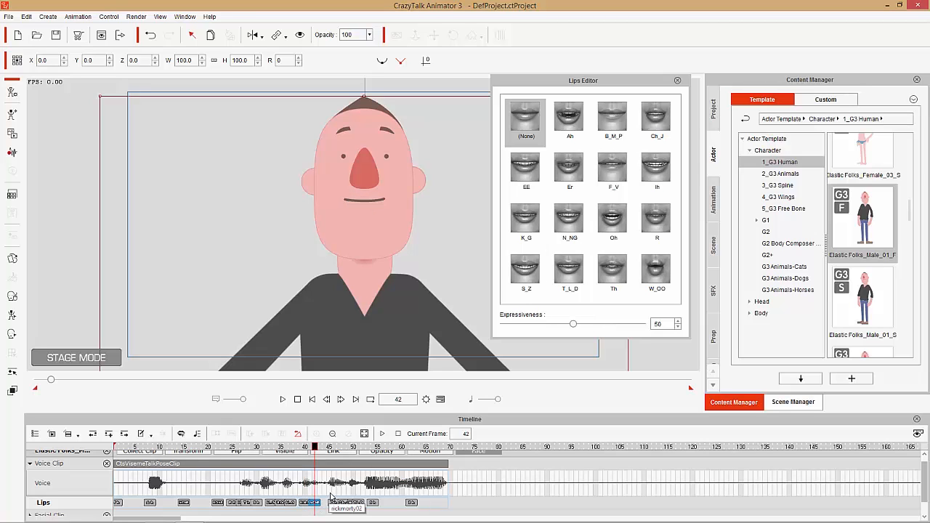
key("Delete")
left_click_drag(306, 448, 344, 454)
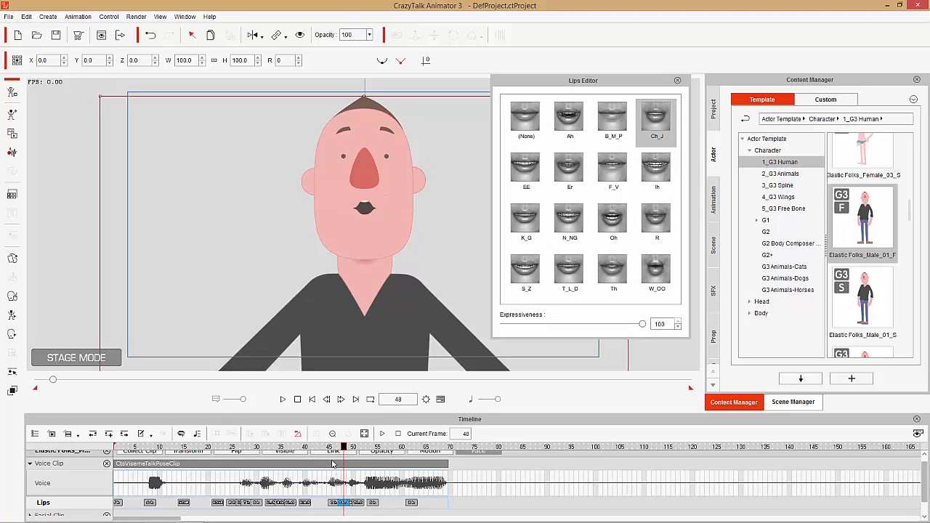
left_click(335, 505)
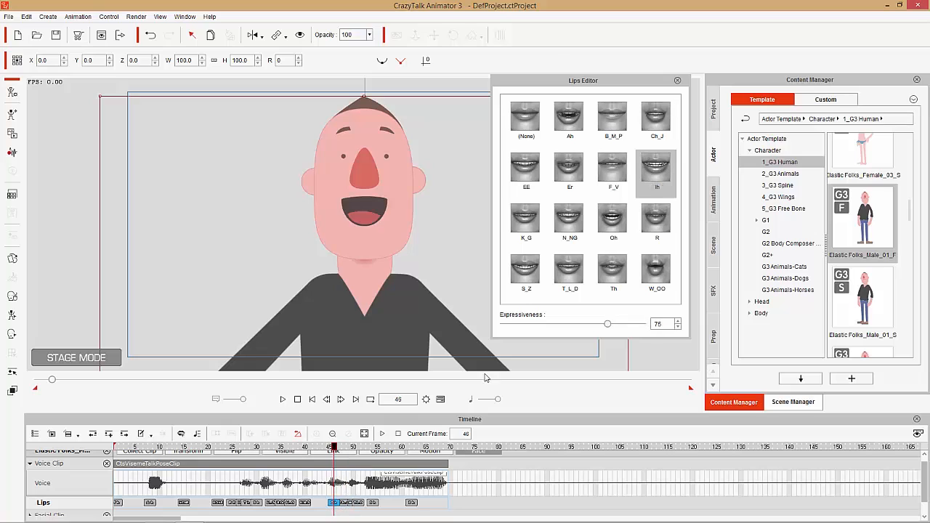
left_click(561, 281)
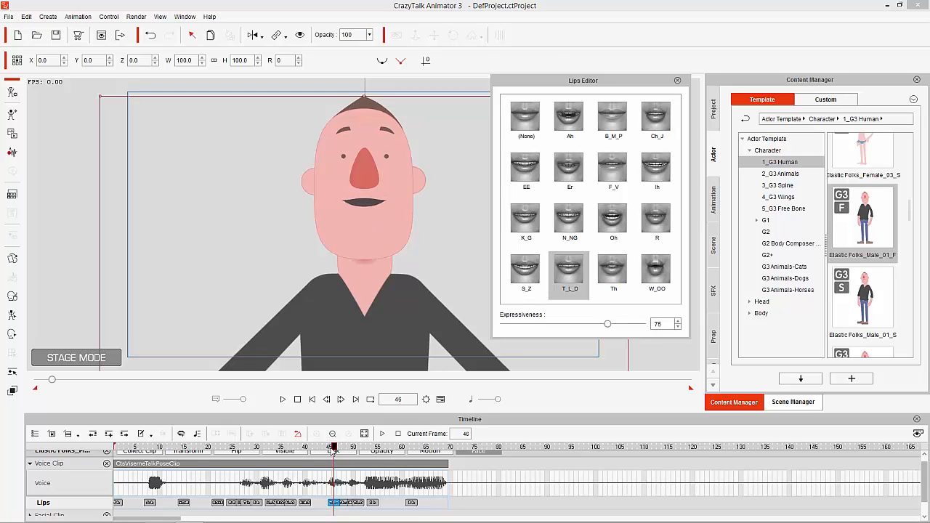
Scrub the voice to frame 54 and delete the surplus lip keys near frame 49 and at frame 54.
left_click_drag(334, 452, 356, 451)
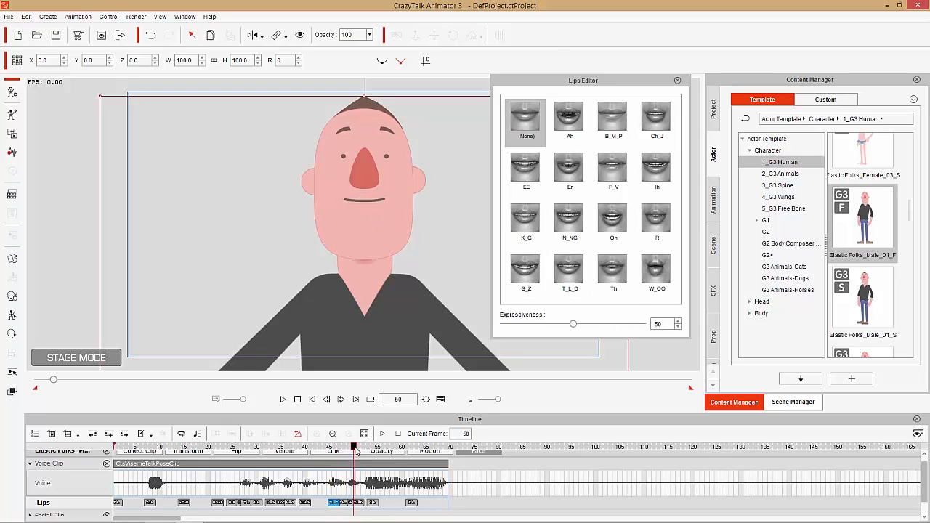
left_click(351, 505)
left_click(369, 503)
mouse_move(358, 456)
left_mouse_down()
mouse_move(340, 453)
mouse_move(376, 454)
left_mouse_up()
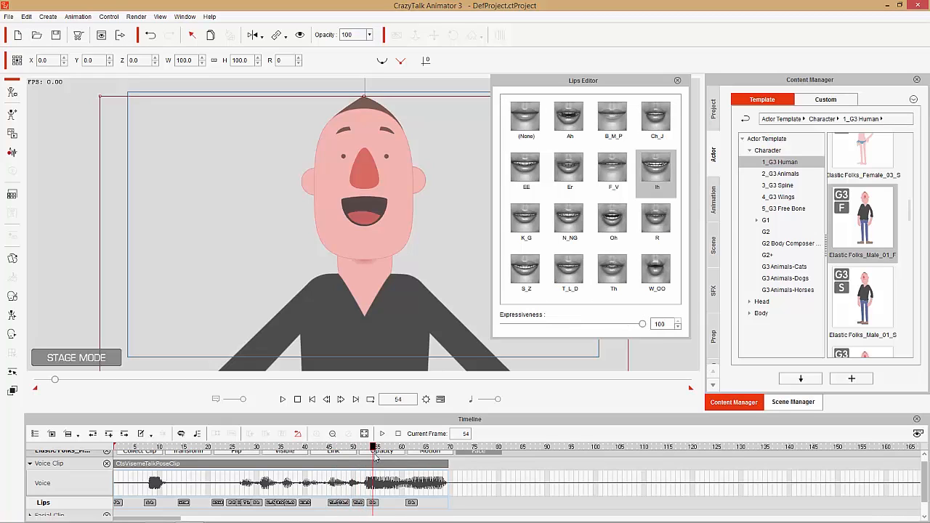
left_click(375, 504)
key("Delete")
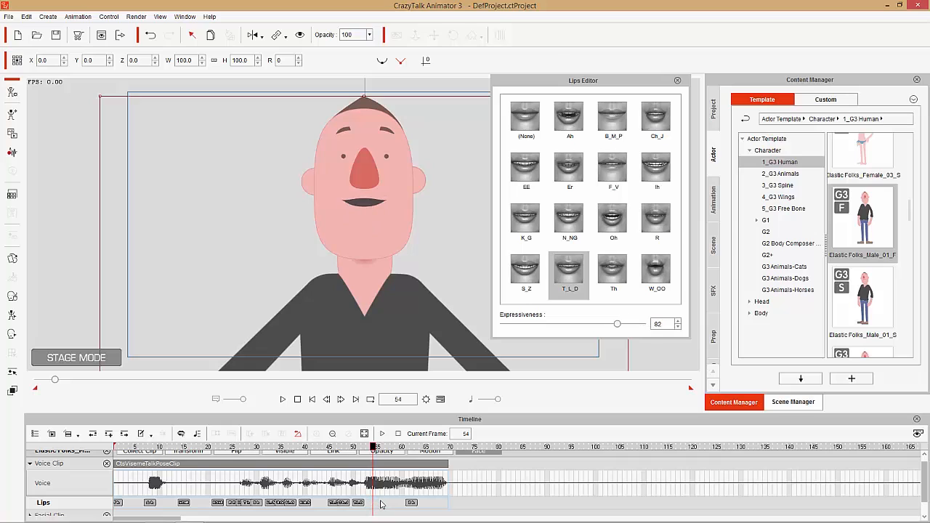
Add a lip key with the B_M_P shape at frame 58 and check the key at frame 62.
left_click(368, 448)
left_click_drag(369, 448, 392, 451)
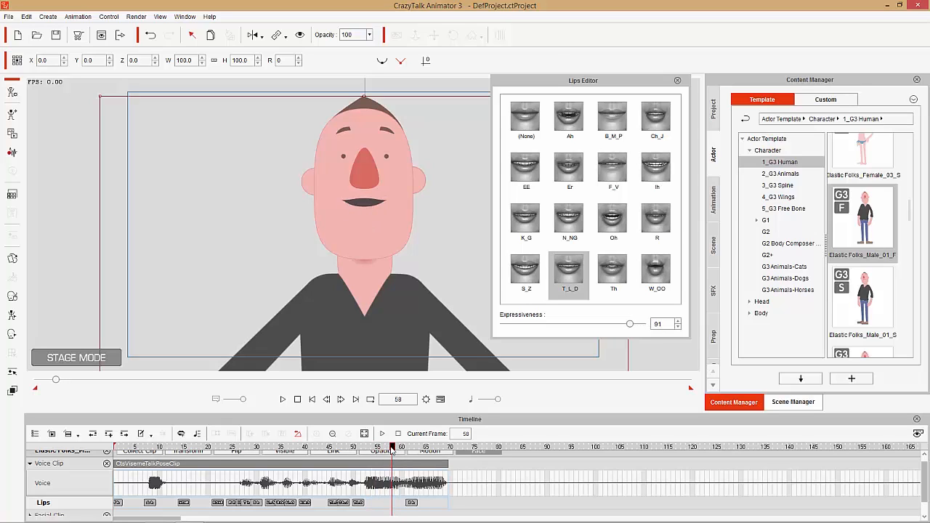
left_click(613, 124)
left_click(411, 503)
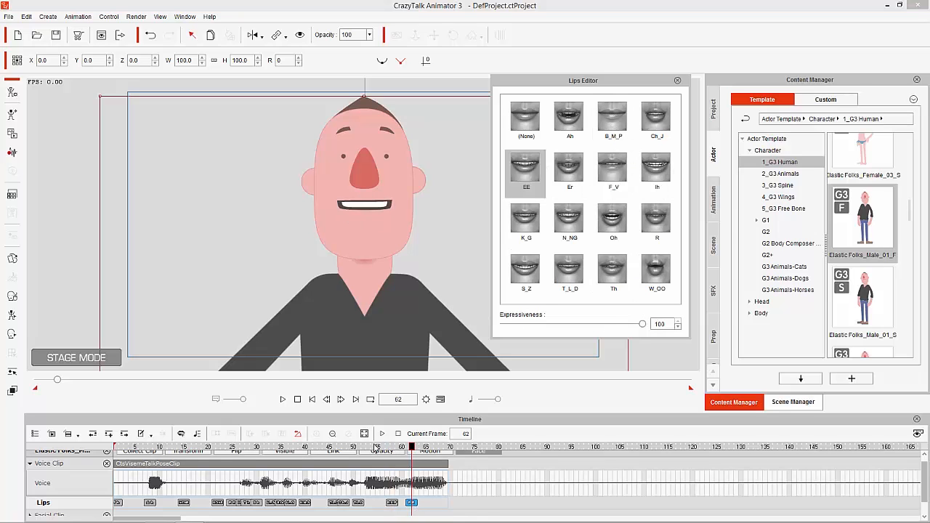
Close the Lips Editor and play the refined lip sync from the start to review it.
left_click_drag(372, 448, 274, 464)
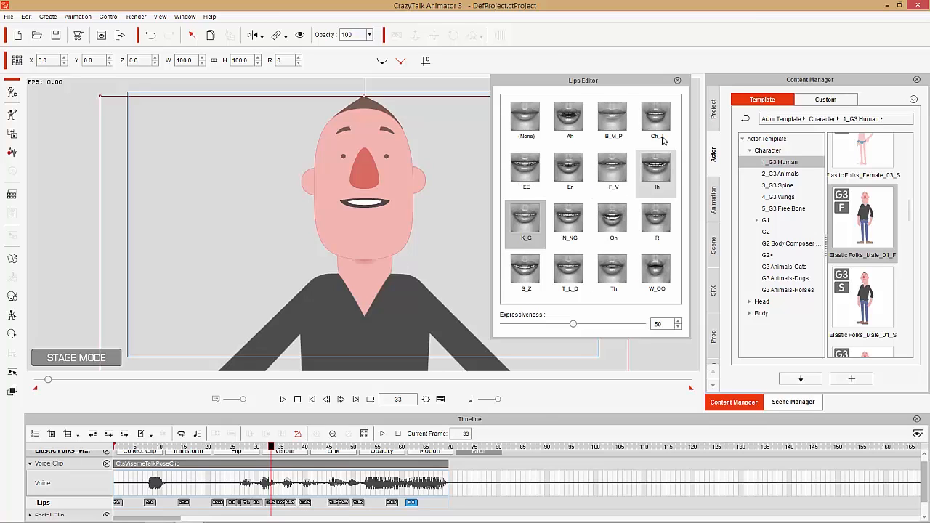
left_click(678, 81)
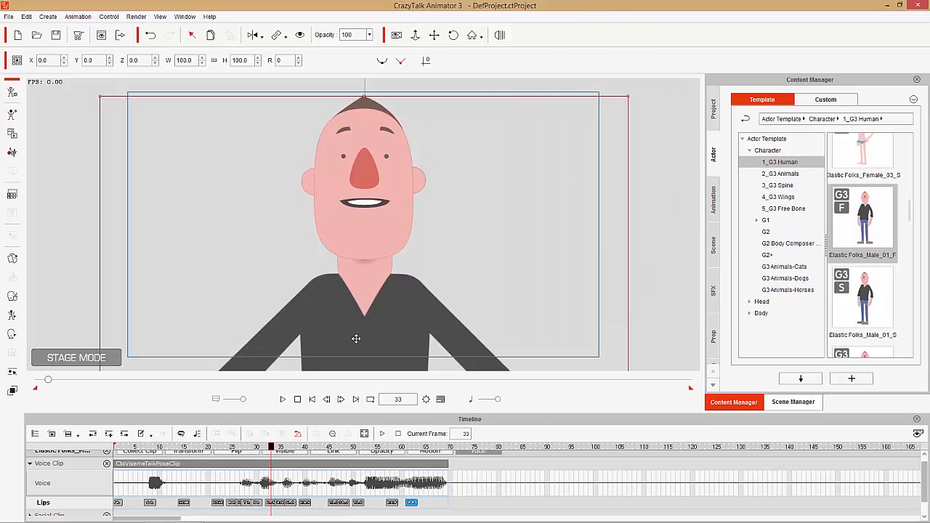
left_click(297, 400)
left_click(285, 401)
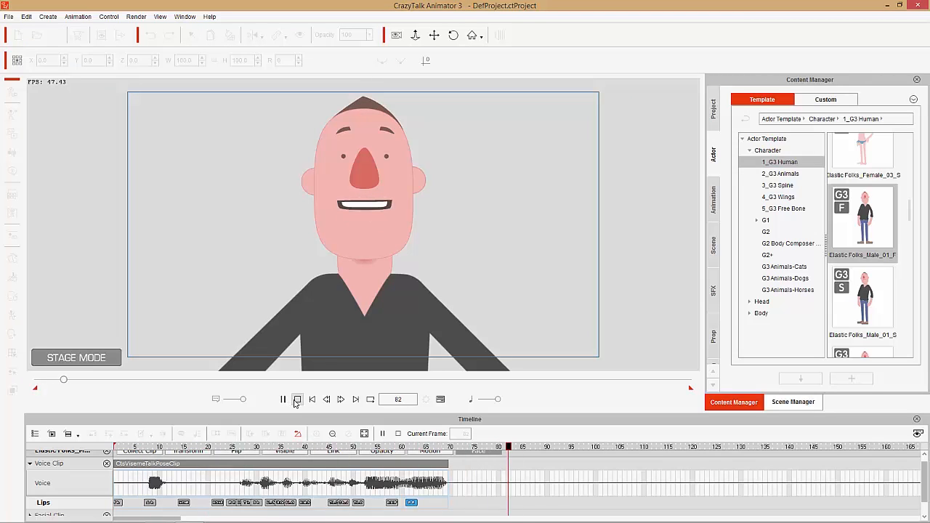
left_click(297, 400)
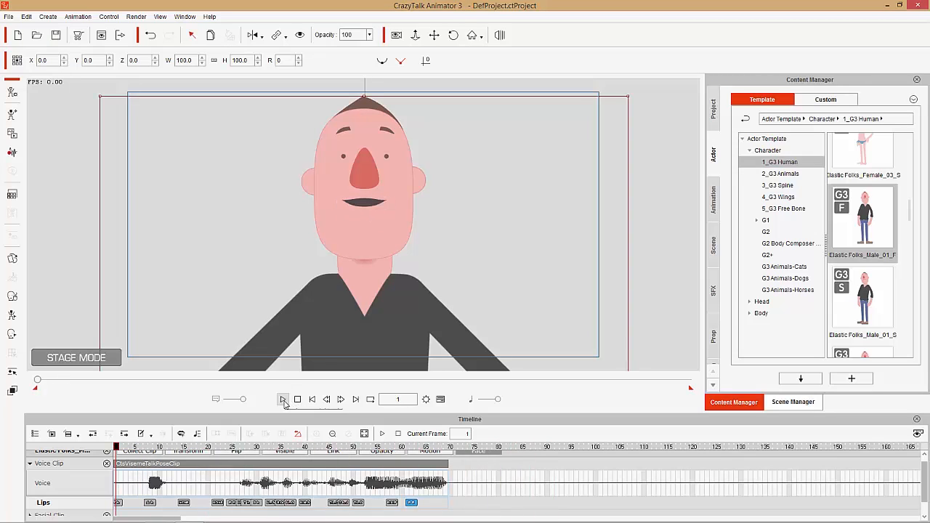
left_click(284, 401)
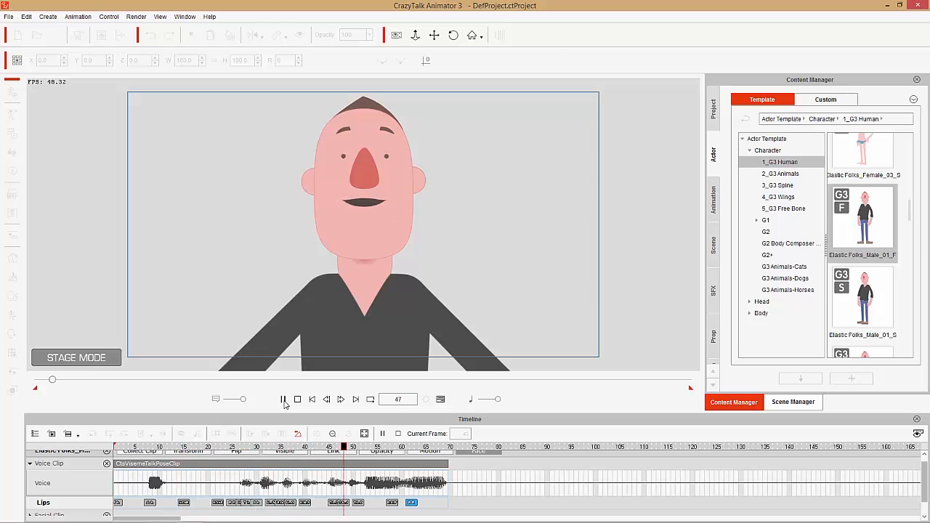
left_click(297, 400)
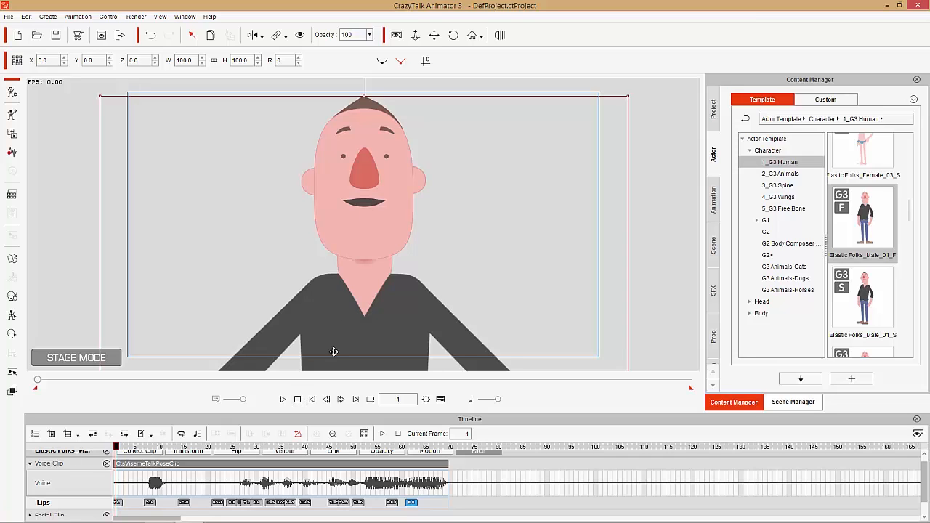
Remove the character's object animation and open the Text to Speech Editor for a new voice script.
right_click(369, 232)
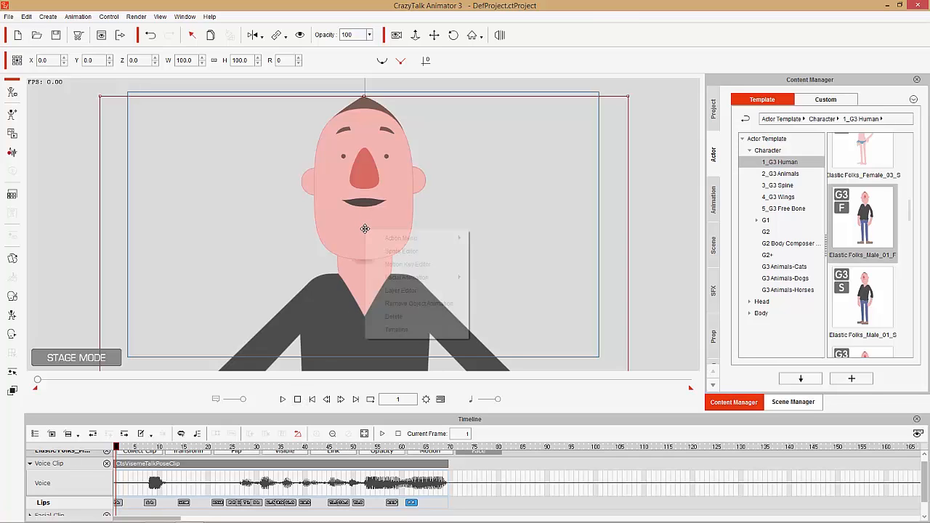
left_click(416, 304)
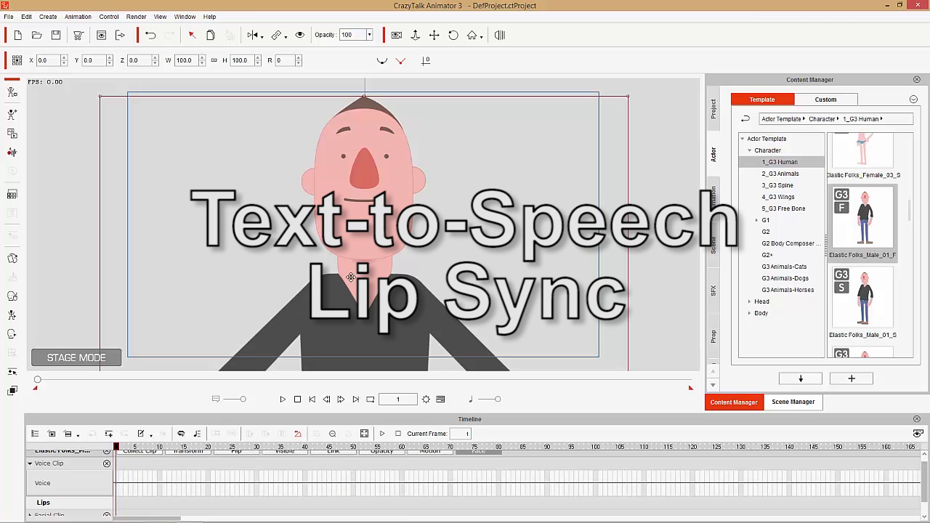
left_click(12, 153)
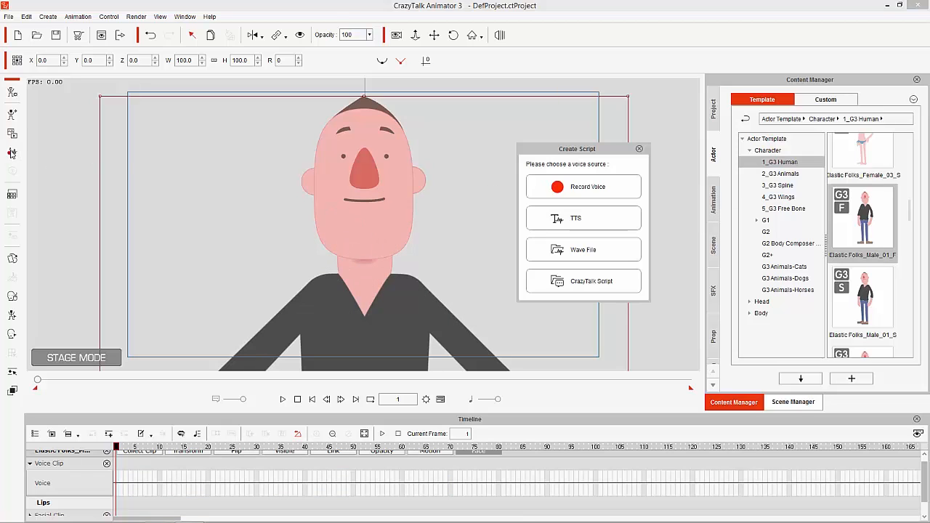
left_click(596, 221)
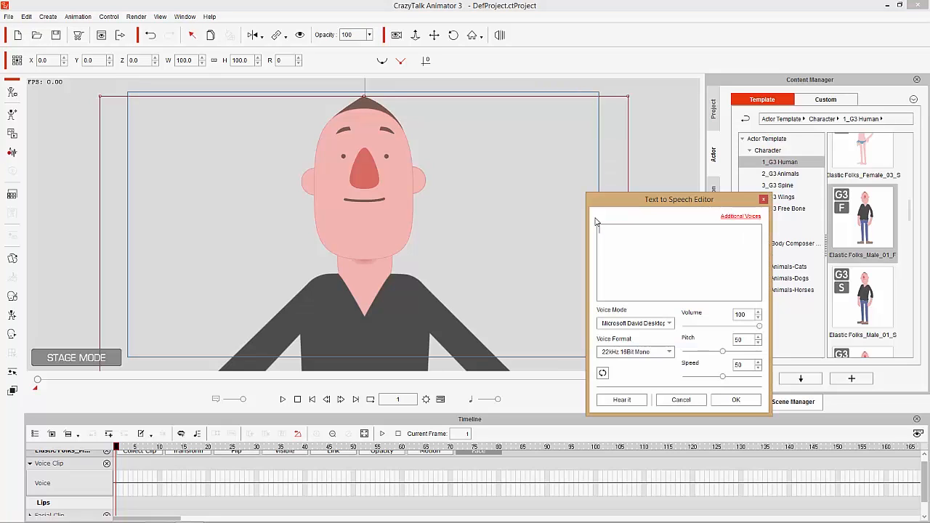
Enter the speech text "it was a beautiful day... until the sky turned grey" and choose the Microsoft David Desktop English (United States) voice.
left_click(694, 263)
type("it was a beautiful day... until the sky turned grey")
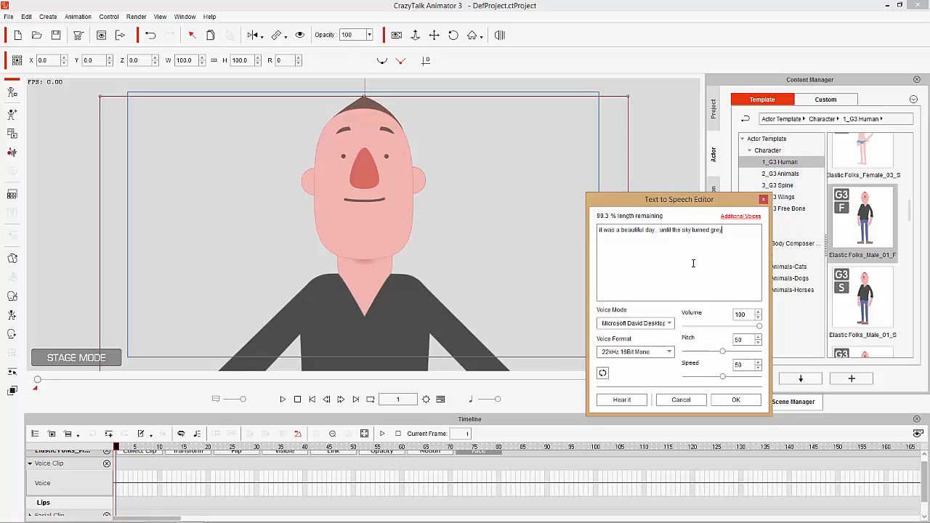
left_click(642, 325)
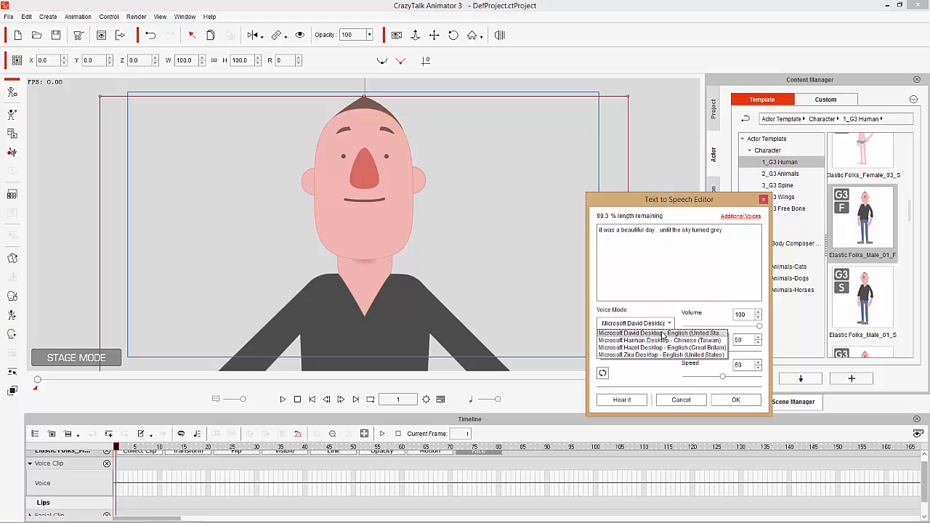
left_click(663, 333)
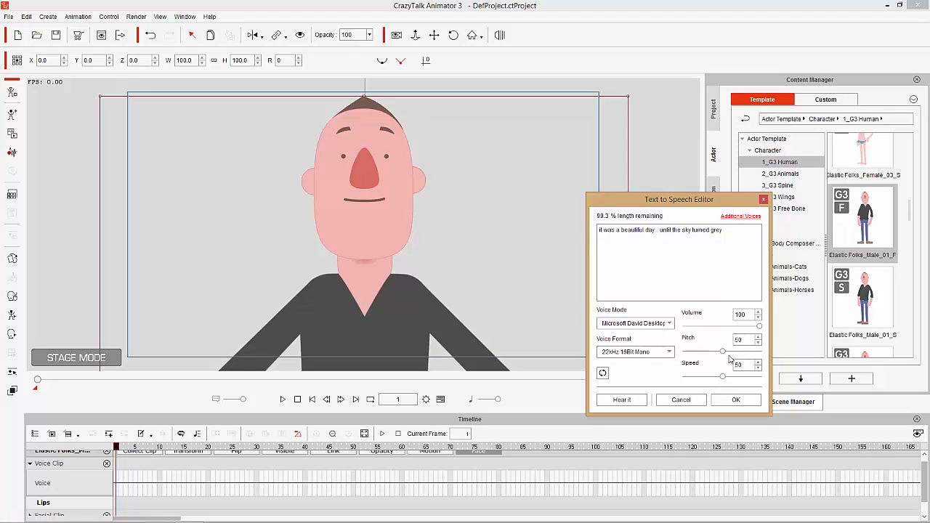
Generate the voice clip from the entered speech text and play it, stopping at frame 45 in the pause between phrases.
left_click(739, 400)
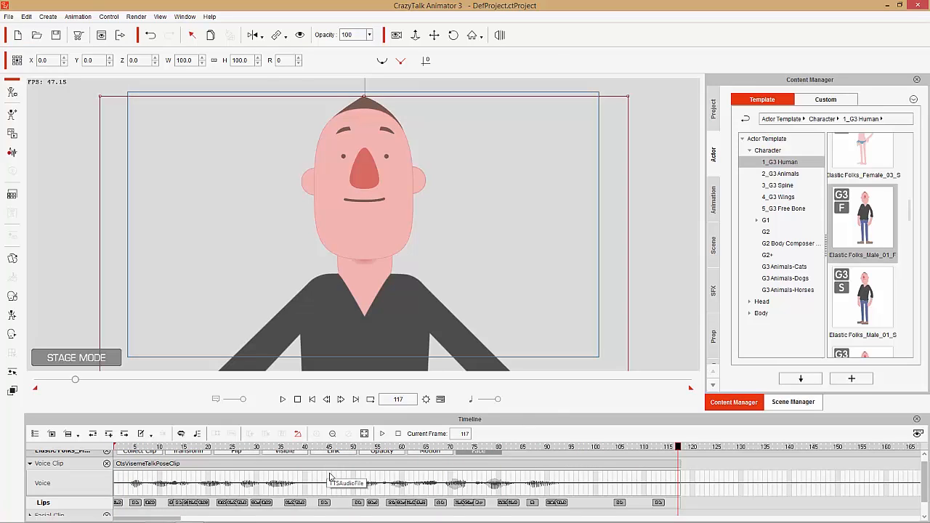
scroll(338, 481, "down", 3)
scroll(338, 481, "up", 2)
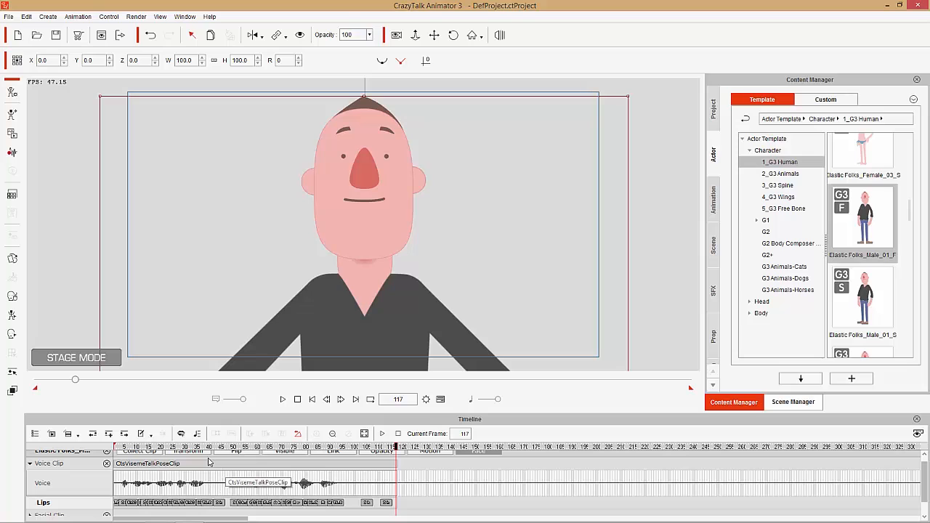
left_click_drag(186, 449, 179, 448)
key("space")
key("space")
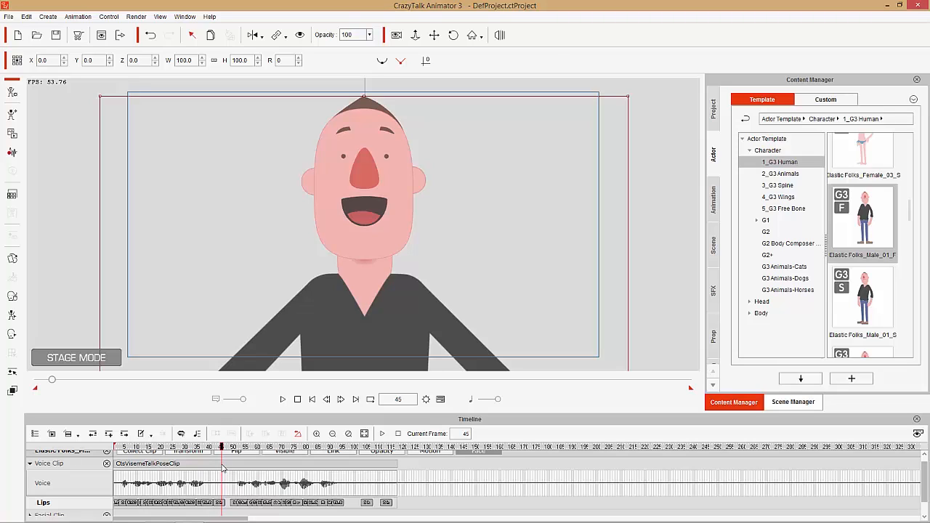
Break the voice clip at frame 45 and move its second part to start at about frame 62.
left_click(221, 465)
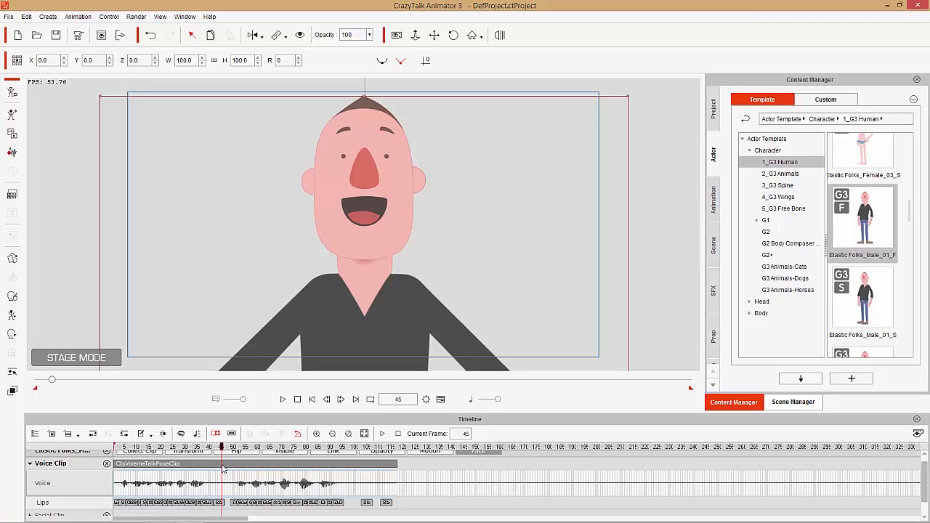
right_click(223, 470)
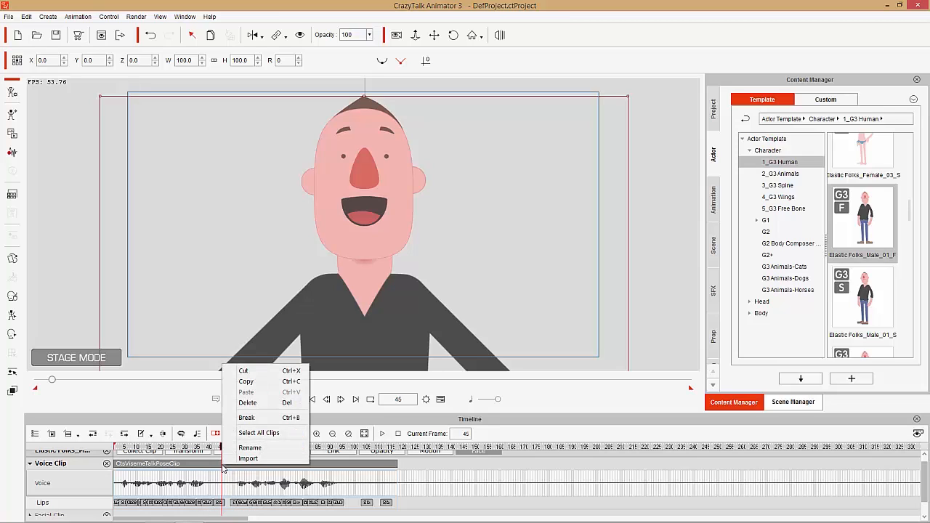
left_click(255, 418)
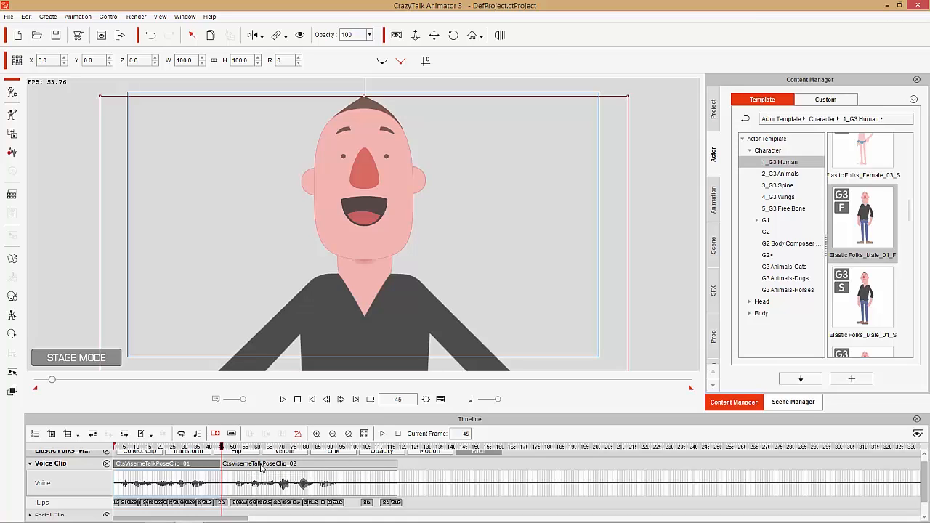
left_click_drag(261, 467, 305, 465)
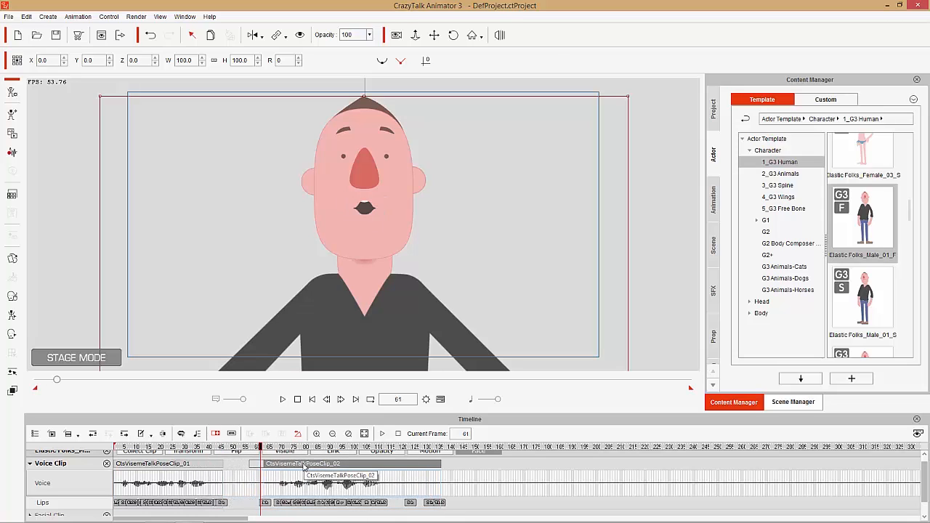
left_click(303, 466)
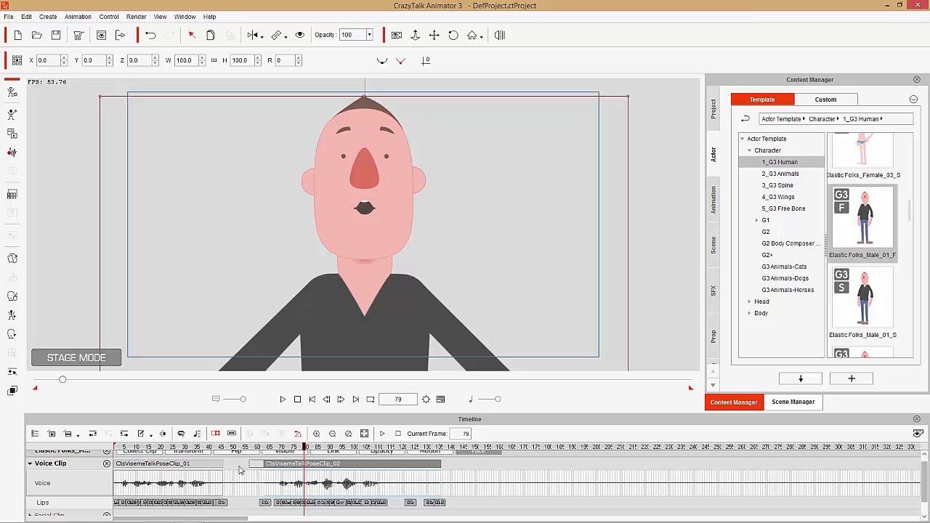
Play the split voice clips from the start to review the longer pause.
left_click_drag(155, 447, 102, 451)
key("space")
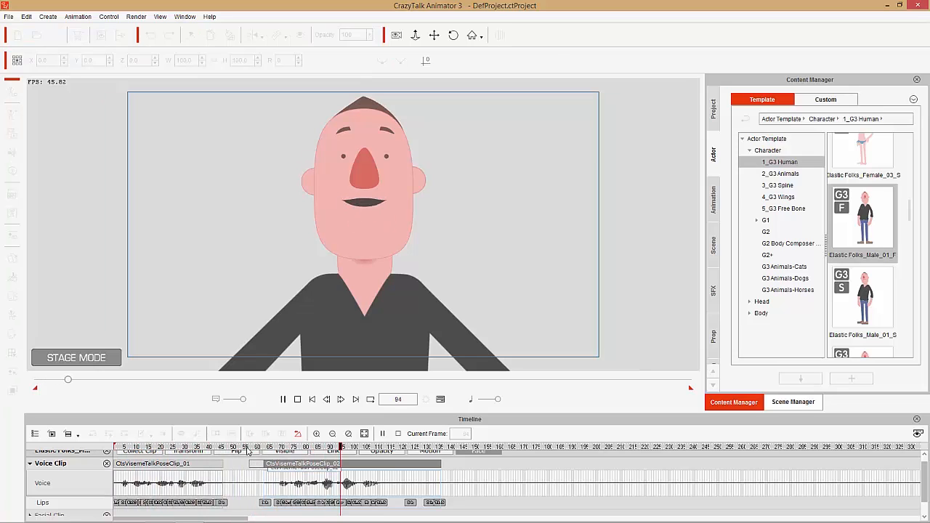
key("space")
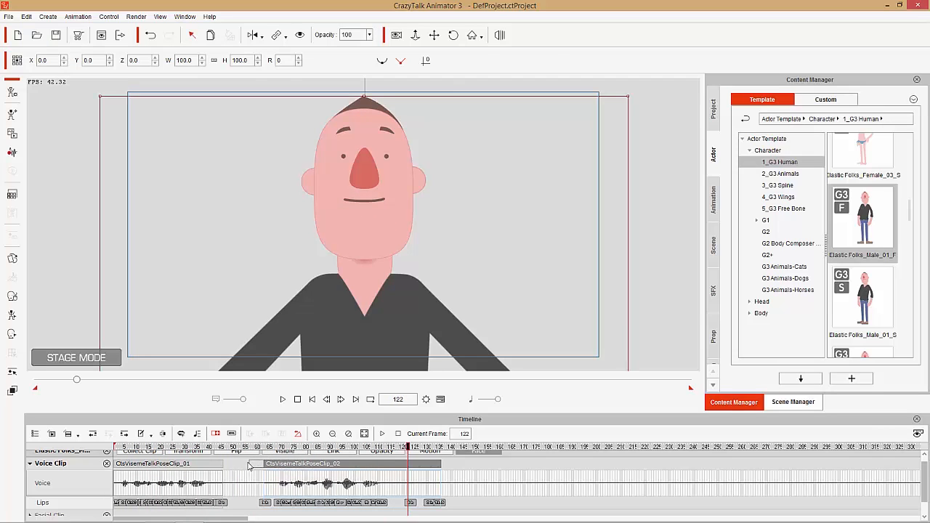
Change the lip key at frame 45, near the end of the first voice clip, to the (None) shape and close the Lips Editor.
left_click(225, 503)
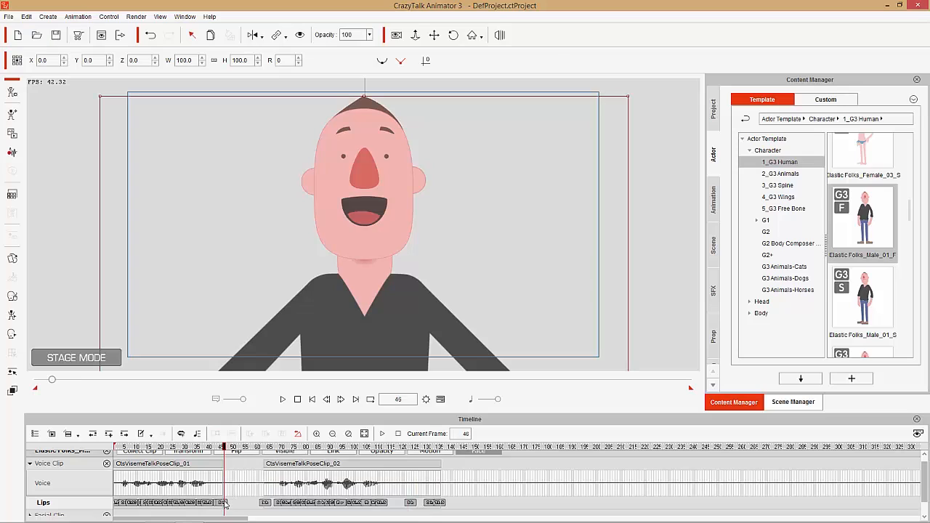
left_click(226, 503)
left_click(222, 503)
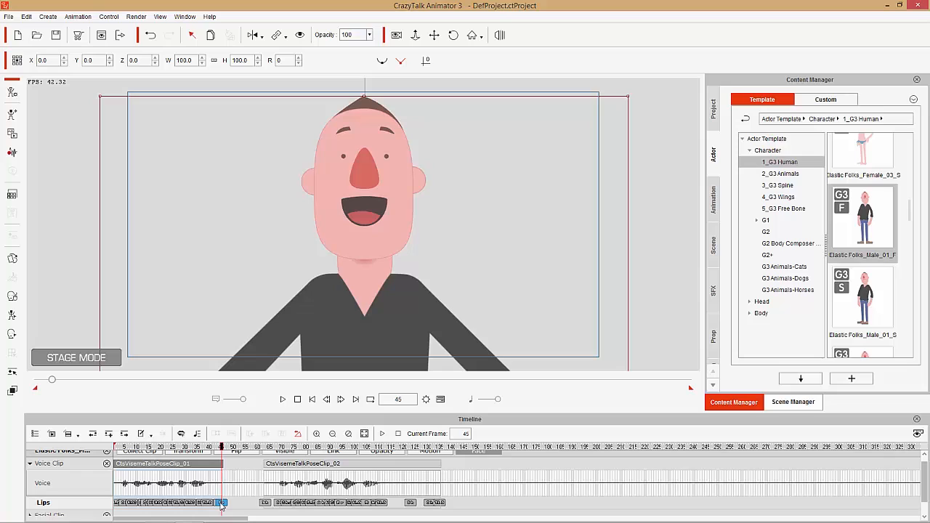
double_click(222, 503)
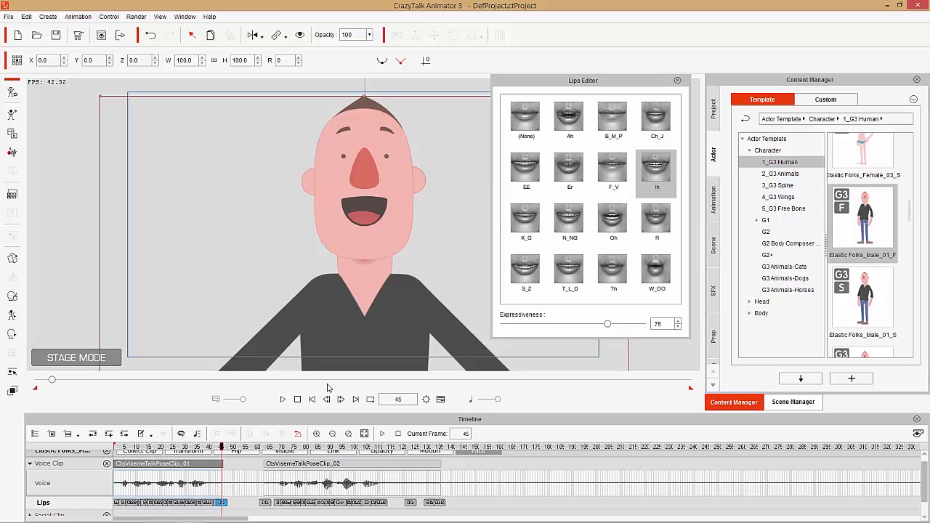
left_click(537, 128)
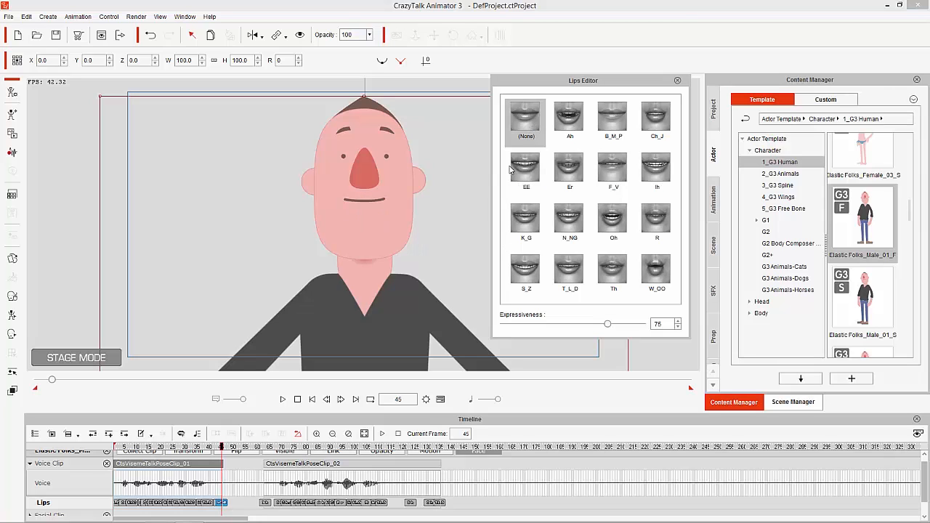
left_click(677, 80)
Play the animation from the start to check the closed mouth during the pause.
left_click_drag(190, 448, 67, 458)
key("space")
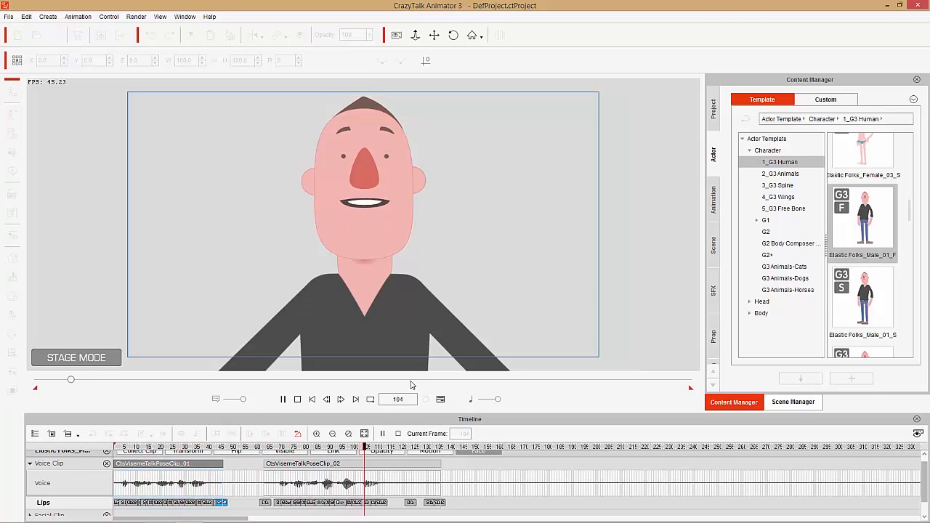
key("space")
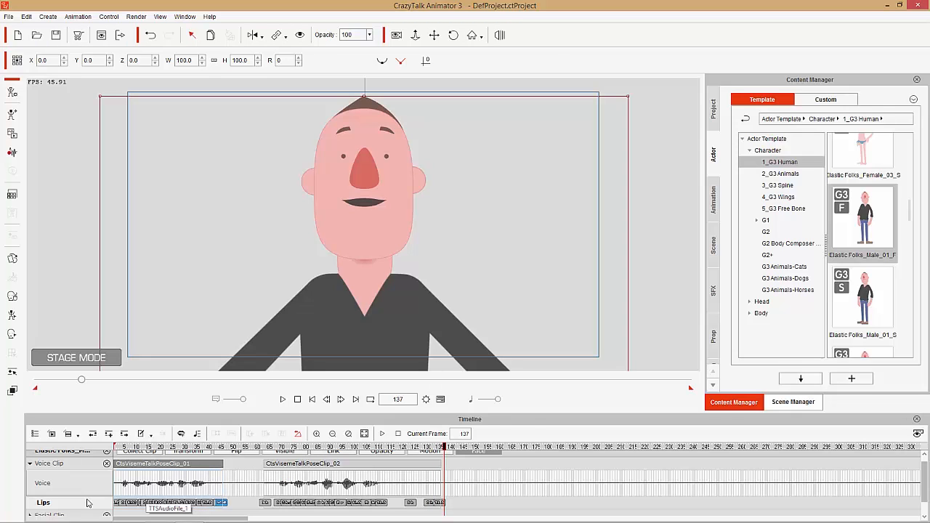
Return to the first frame and remove the character's object animation.
left_click(311, 401)
right_click(360, 242)
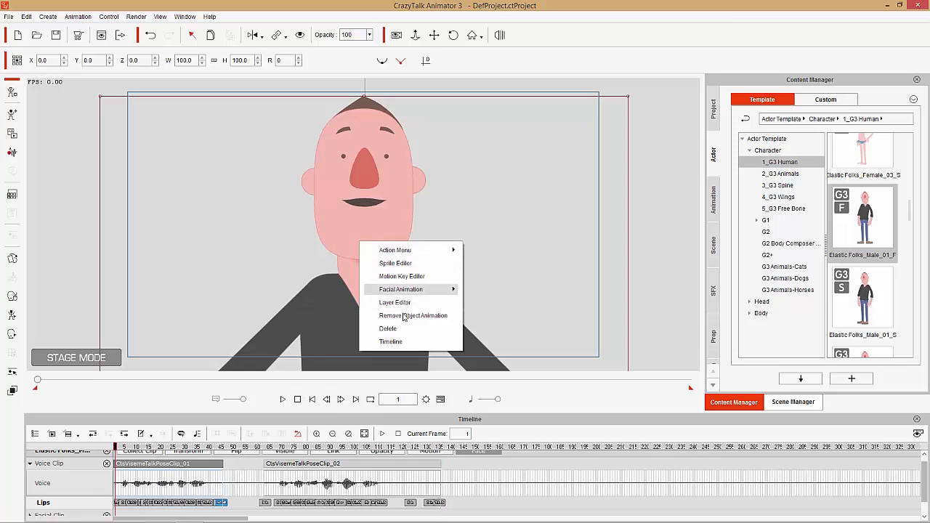
left_click(413, 316)
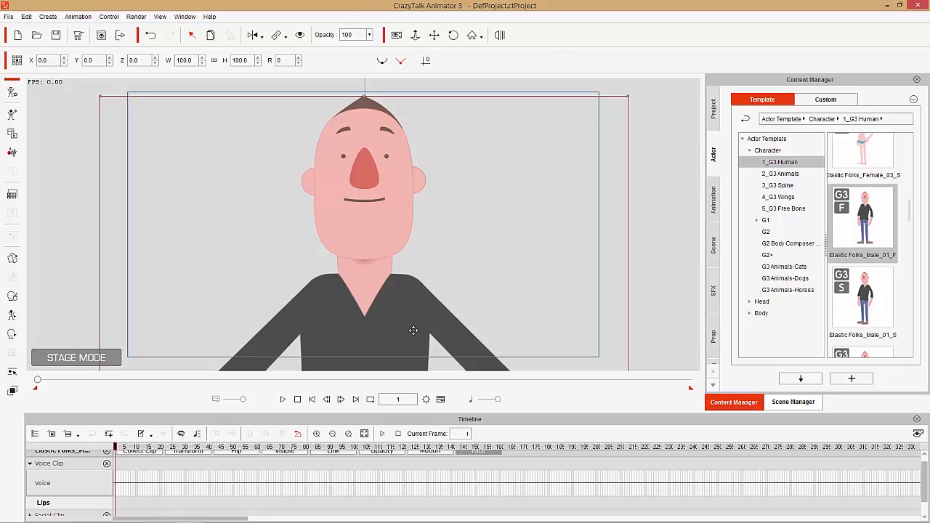
Create a voice script for the character by recording about 4.5 seconds of speech with the microphone.
left_click(14, 153)
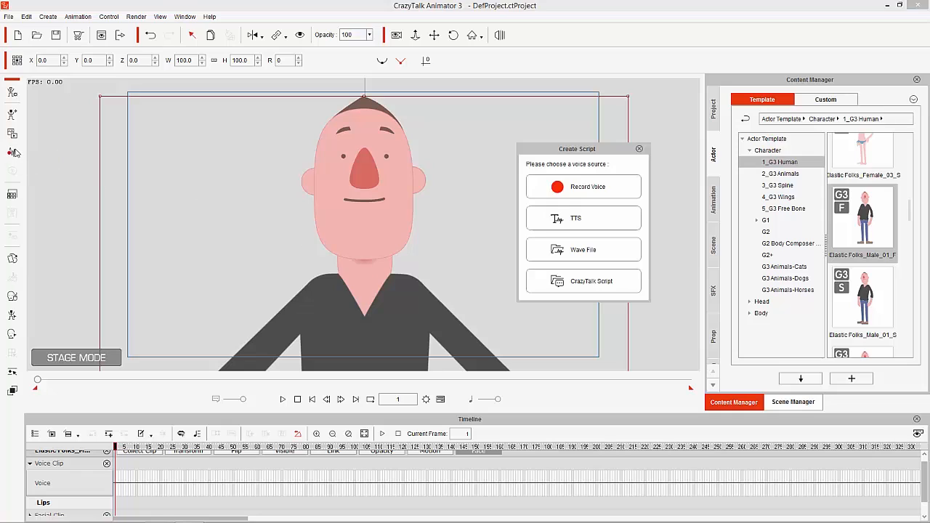
left_click(608, 187)
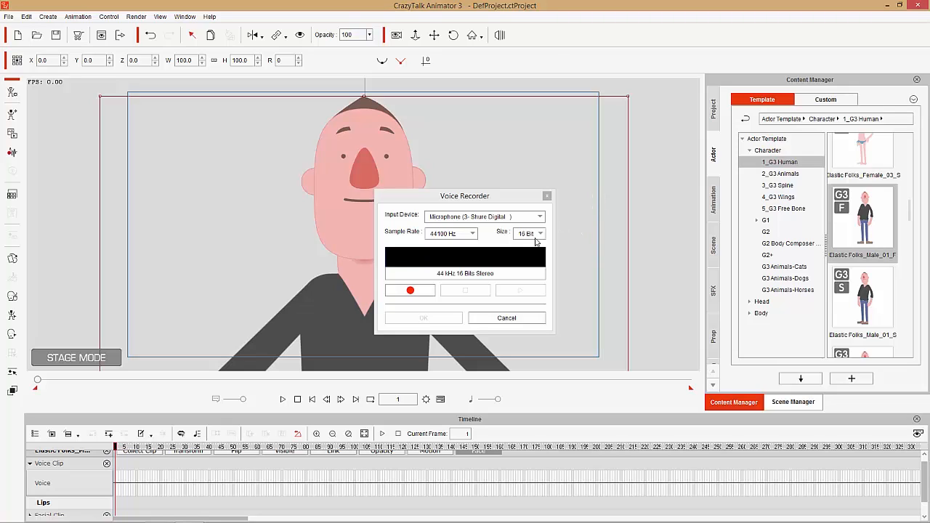
left_click(410, 291)
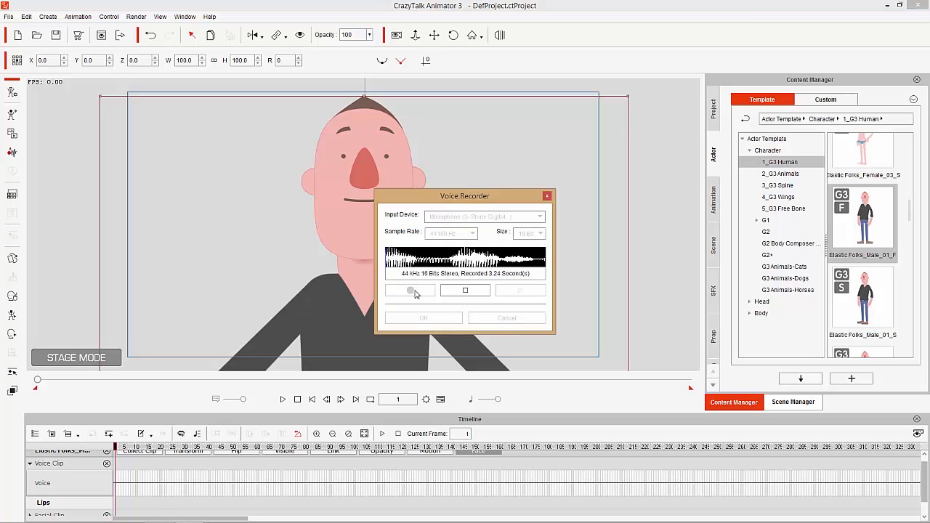
left_click(466, 291)
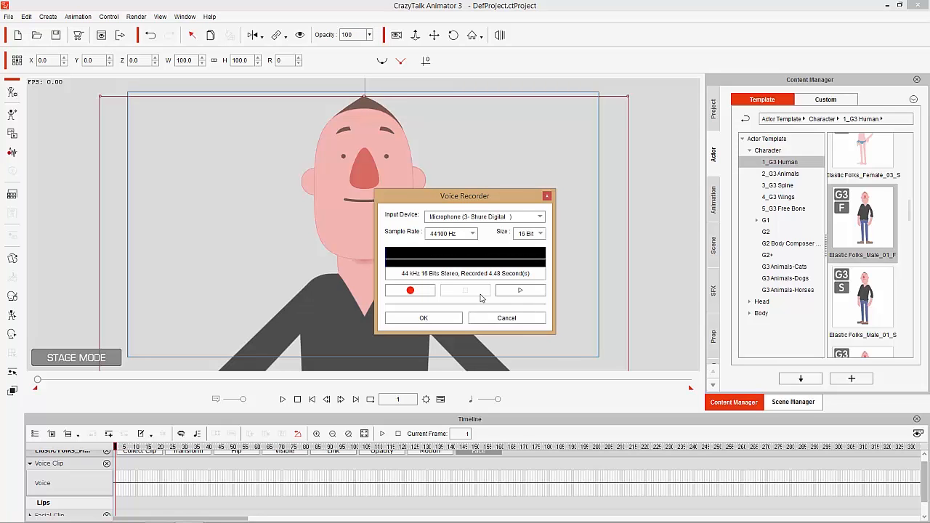
left_click(425, 318)
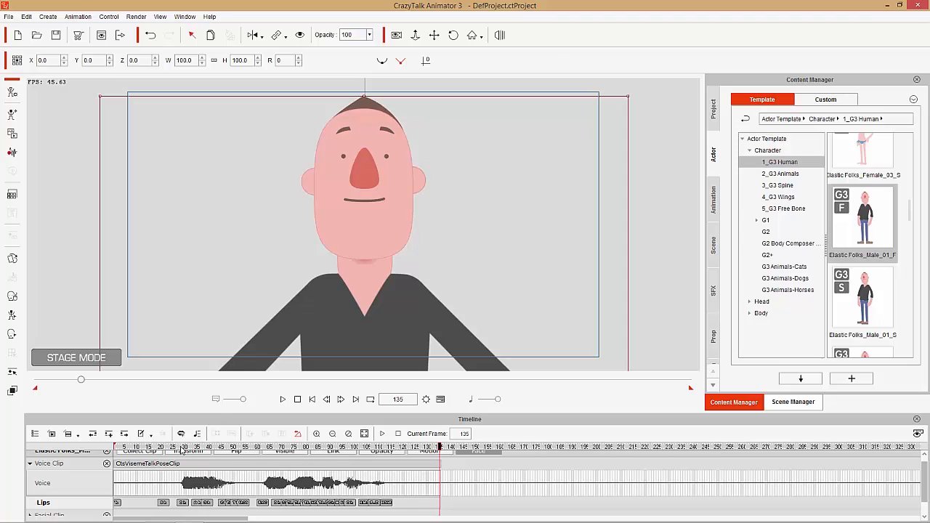
From frame 1, open Face Puppet, choose the second face animation profile with the third full face control, and preview the facial movement.
left_click_drag(192, 449, 61, 455)
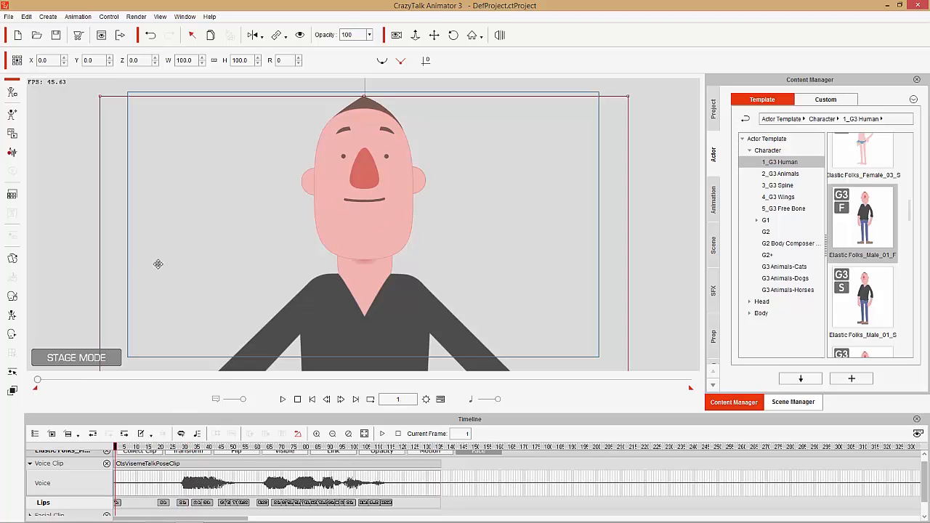
left_click(13, 300)
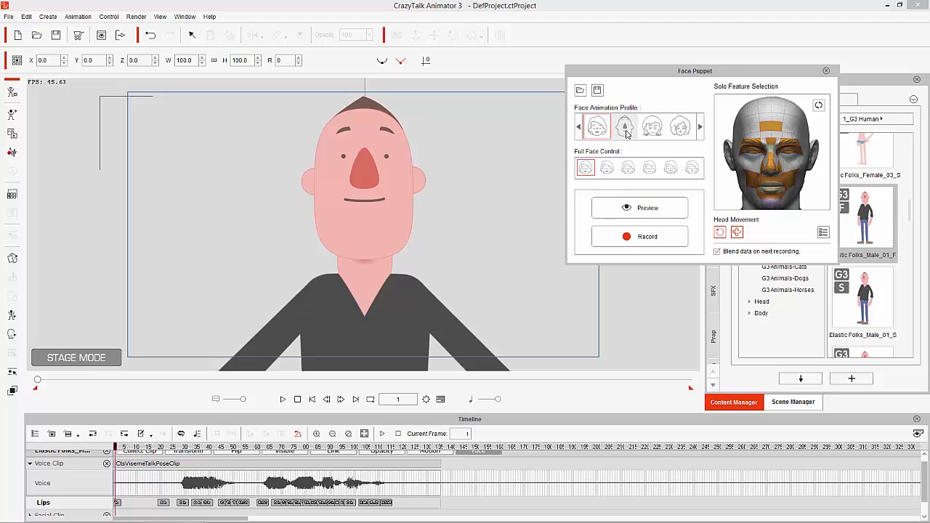
left_click(625, 128)
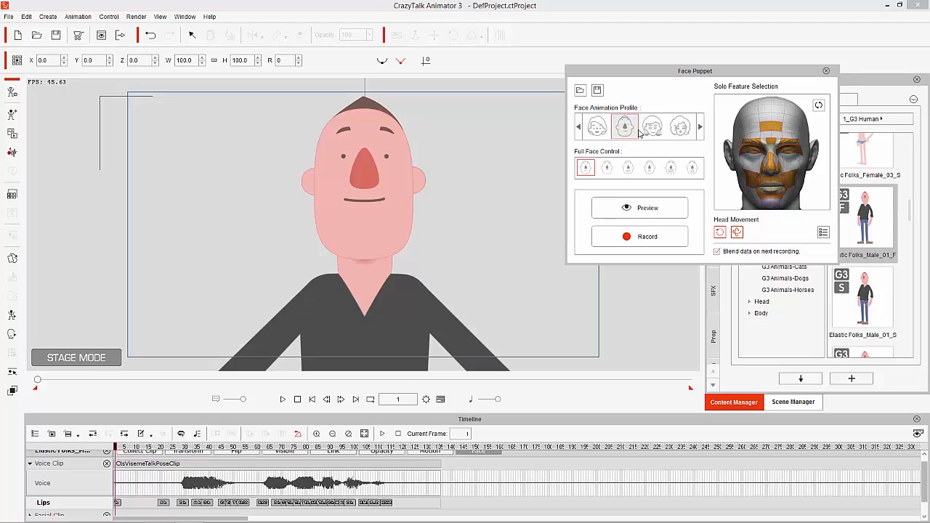
left_click(630, 168)
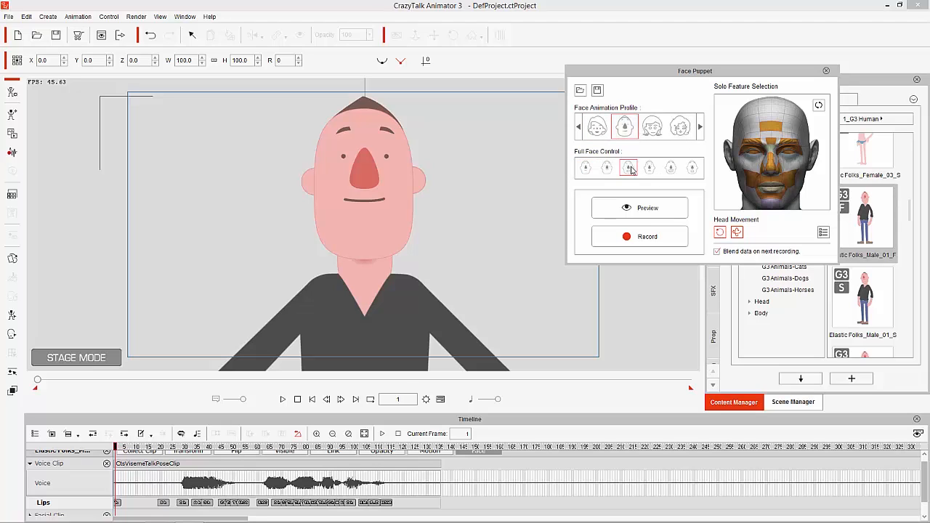
left_click(623, 217)
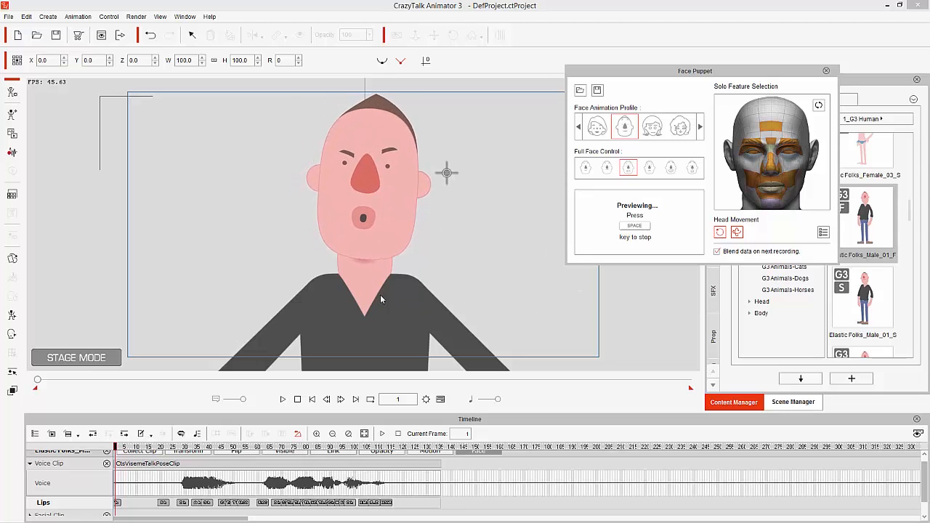
key("space")
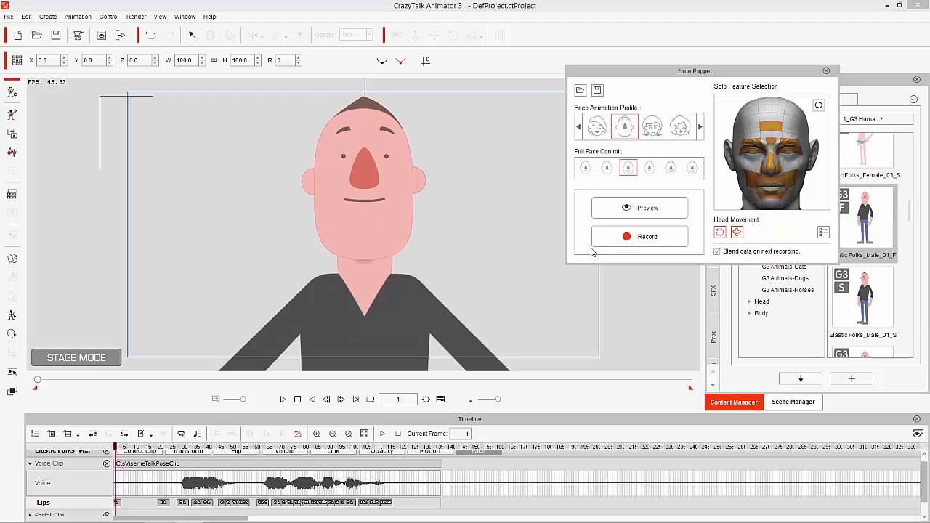
Record a face puppet performance over the recorded voice clip from frame 1 to frame 140.
left_click(651, 240)
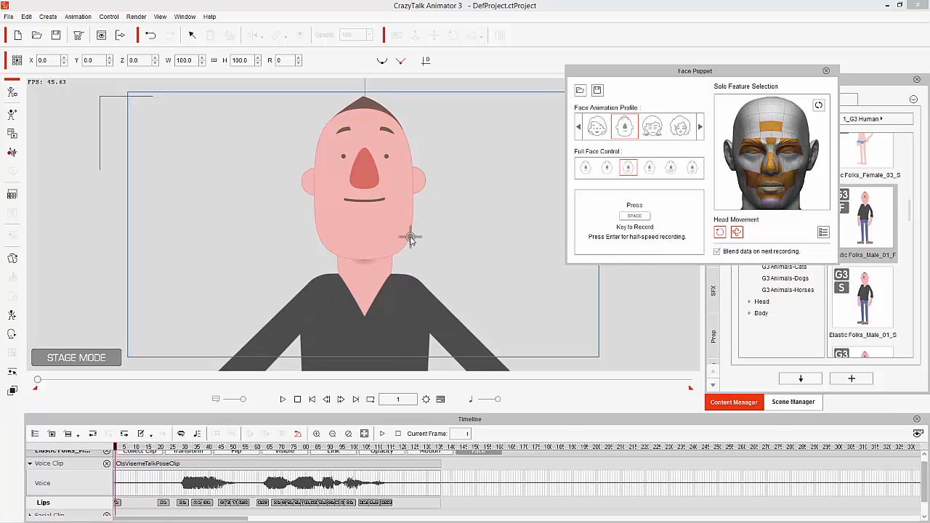
key("space")
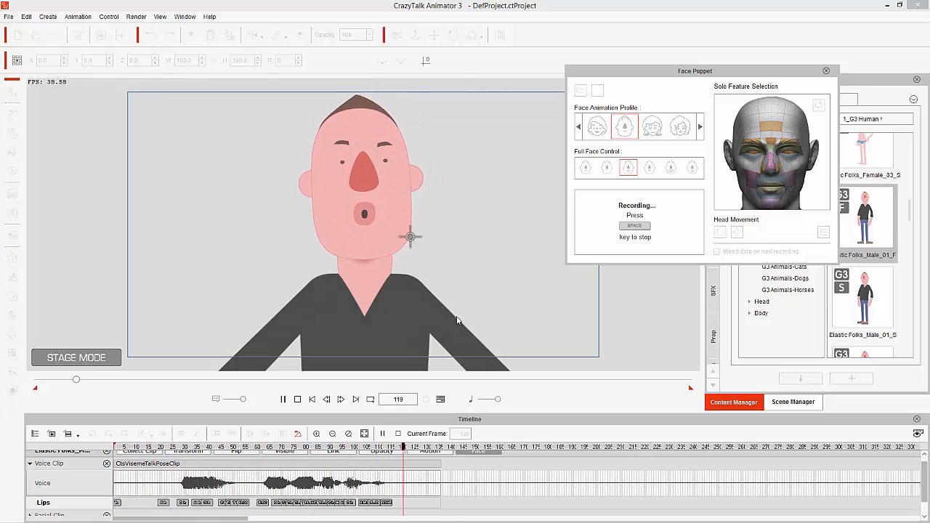
key("space")
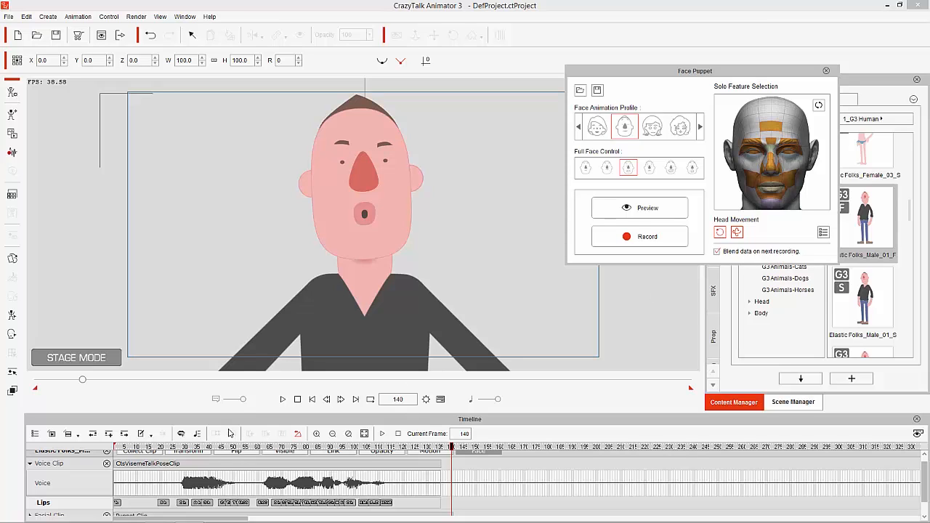
Play the project from frame 1 to review the recorded facial animation together with the voice.
left_click(196, 447)
left_click_drag(176, 452, 88, 452)
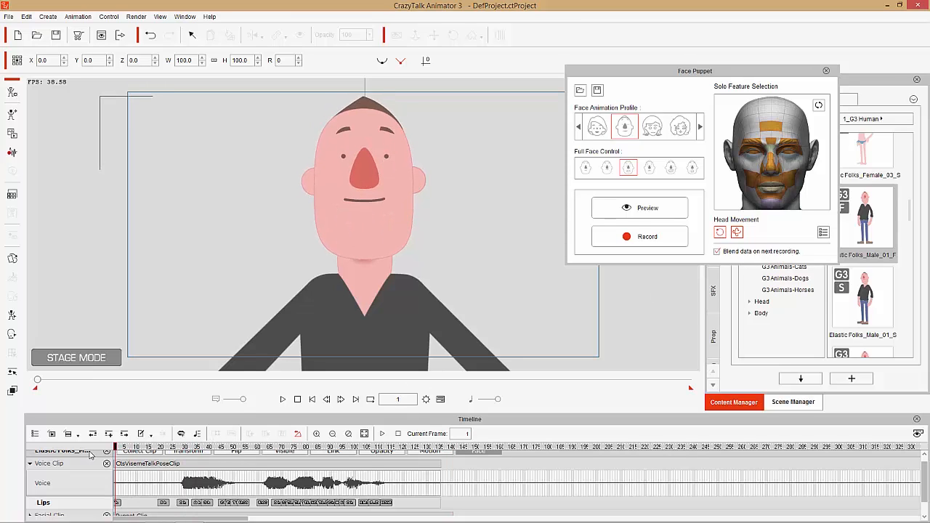
left_click(283, 402)
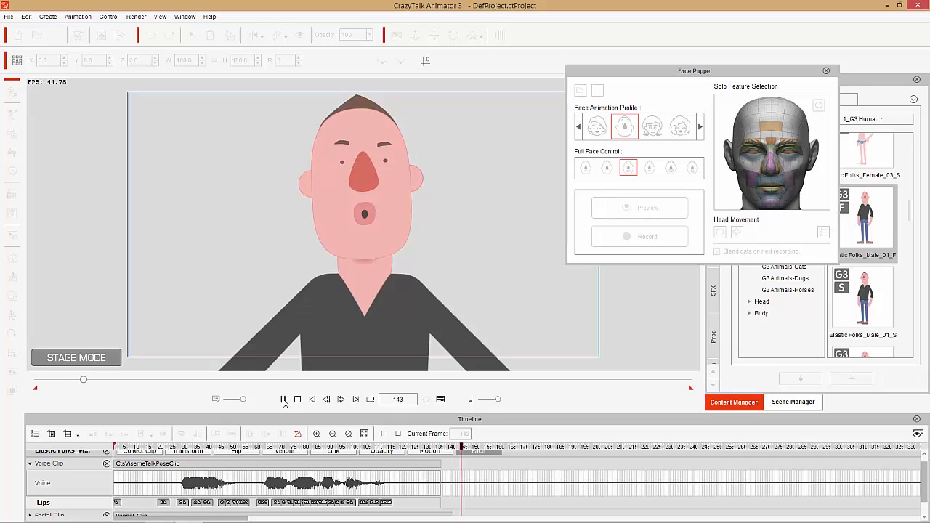
left_click(283, 402)
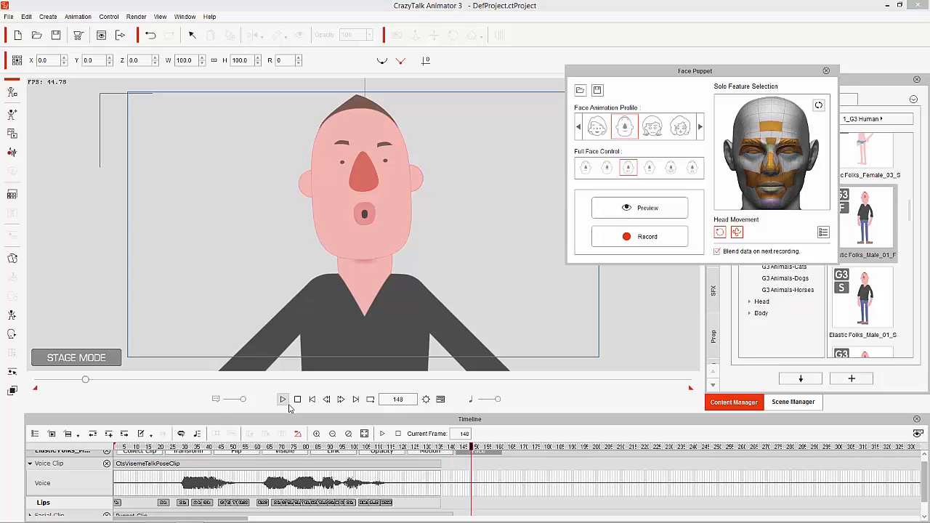